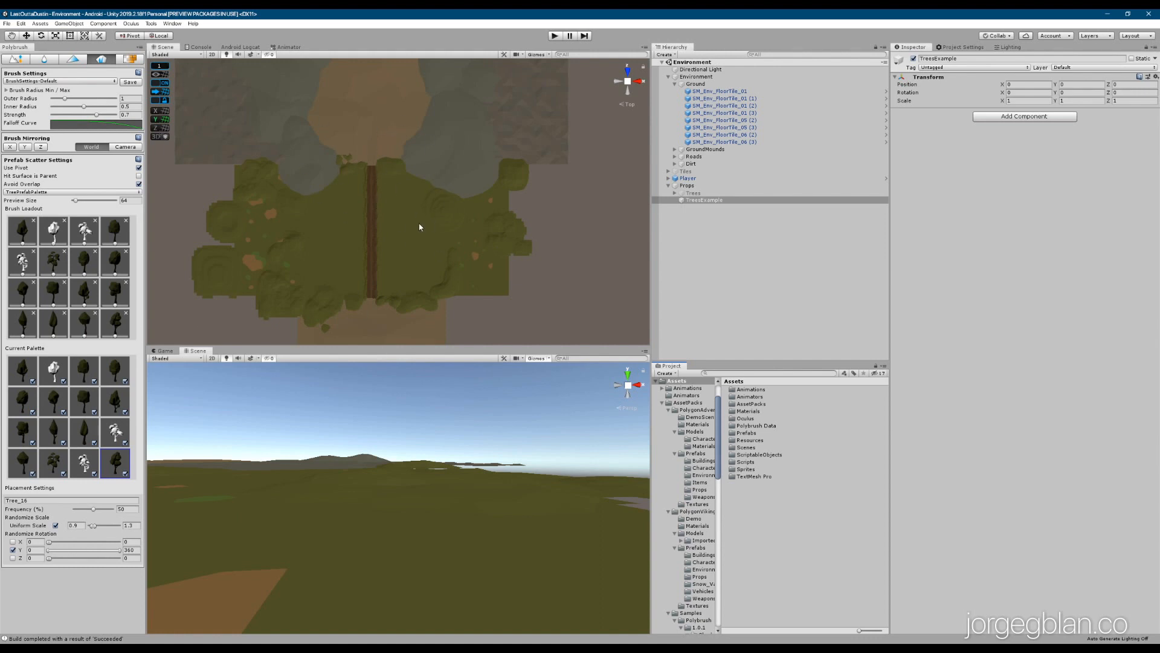
# Step: Examine the road segments, floor tiles and ground mounds around the central road by selecting individual pieces in the scene
pyautogui.moveTo(420, 226); pyautogui.dragTo(455, 185, button='middle')
pyautogui.scroll(8, 446, 200)
pyautogui.moveTo(273, 454); pyautogui.dragTo(209, 457, button='right')
pyautogui.scroll(-5, 245, 459)
pyautogui.moveTo(209, 457); pyautogui.dragTo(423, 547, button='middle')
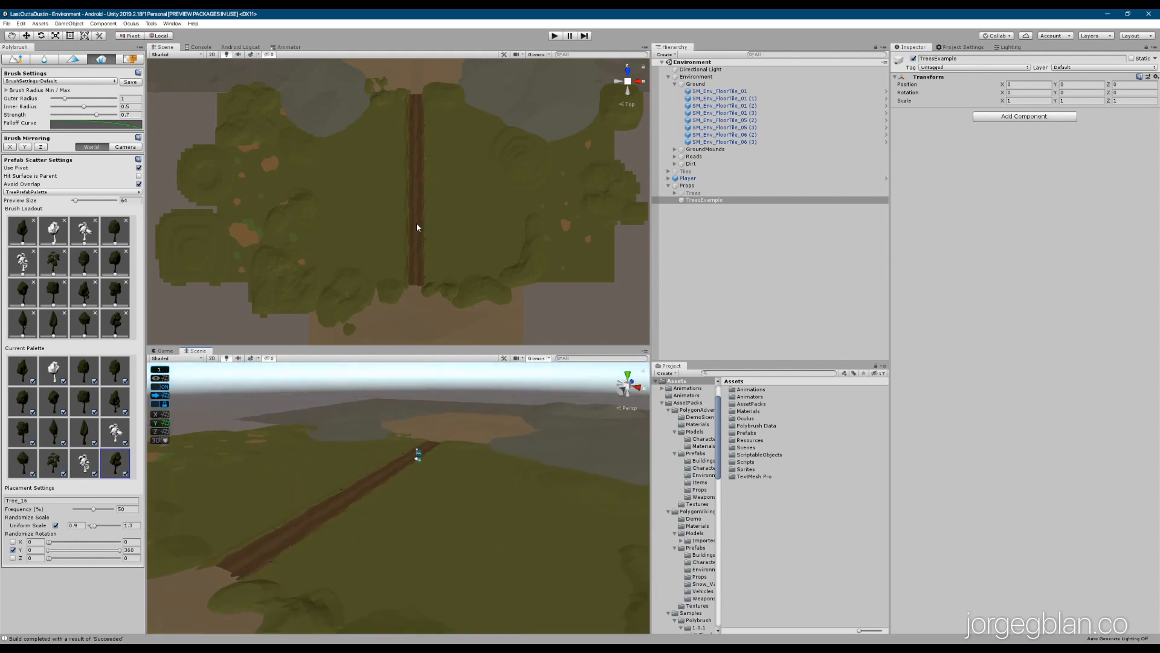
pyautogui.click(413, 189)
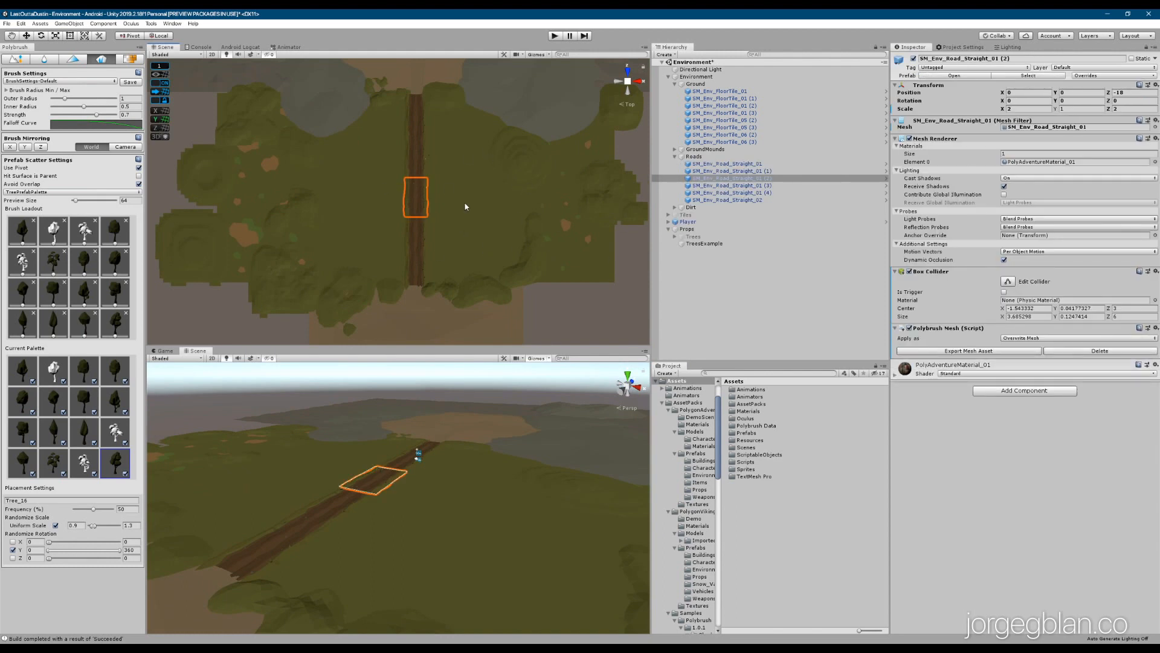
pyautogui.click(449, 154)
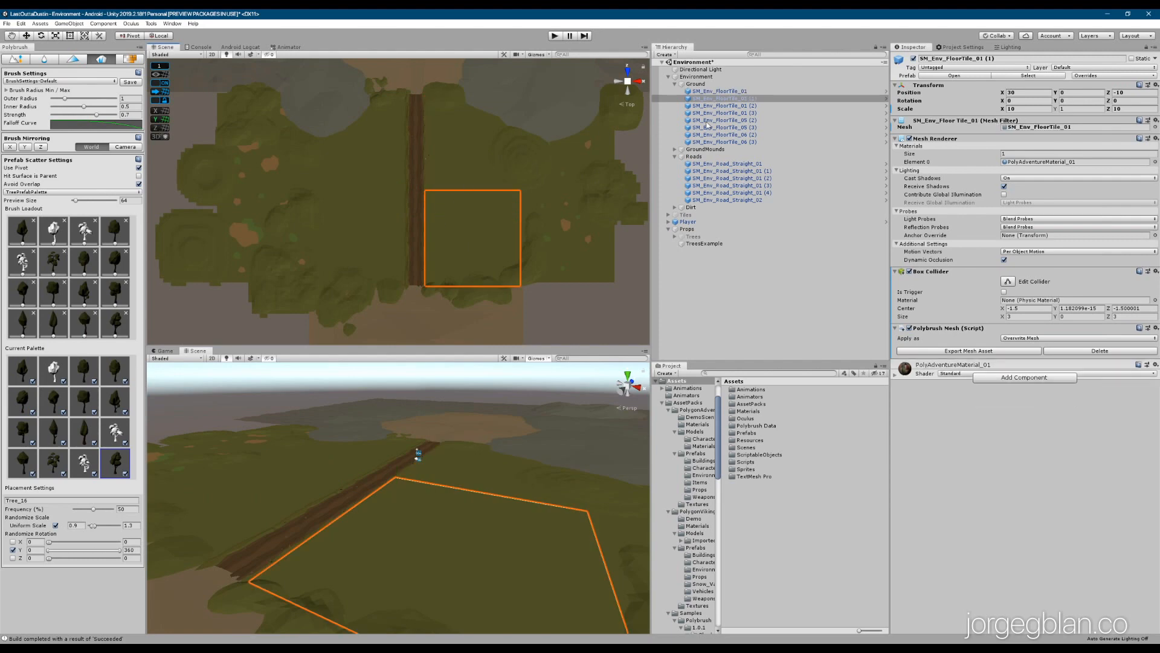
pyautogui.click(537, 158)
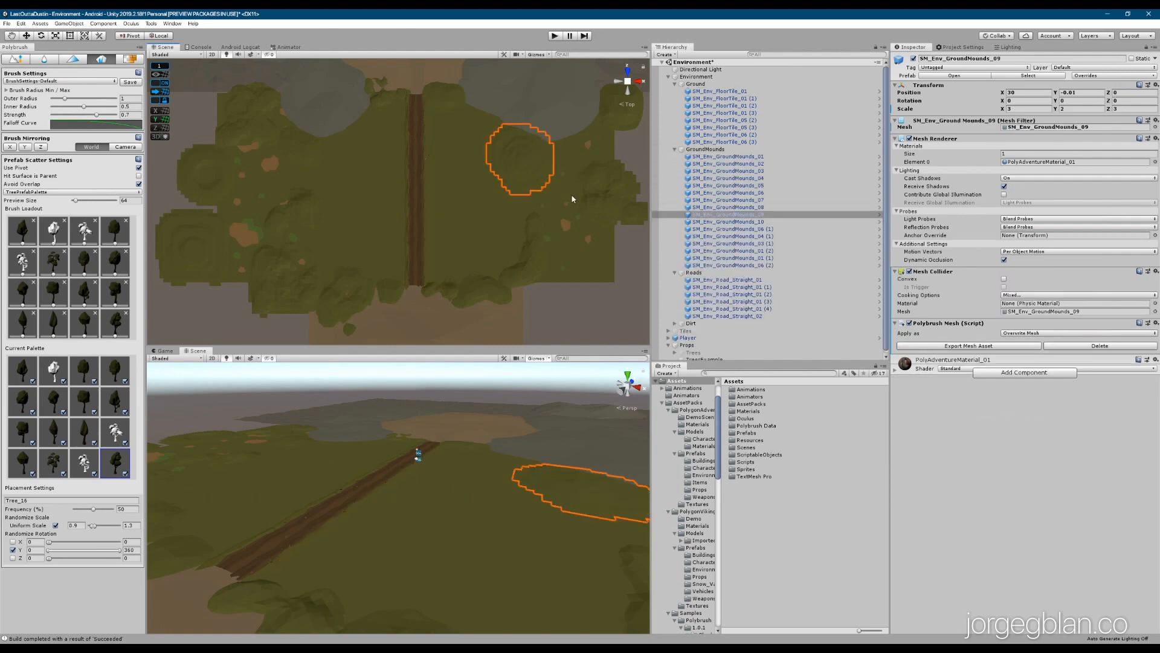
pyautogui.click(608, 177)
pyautogui.click(537, 252)
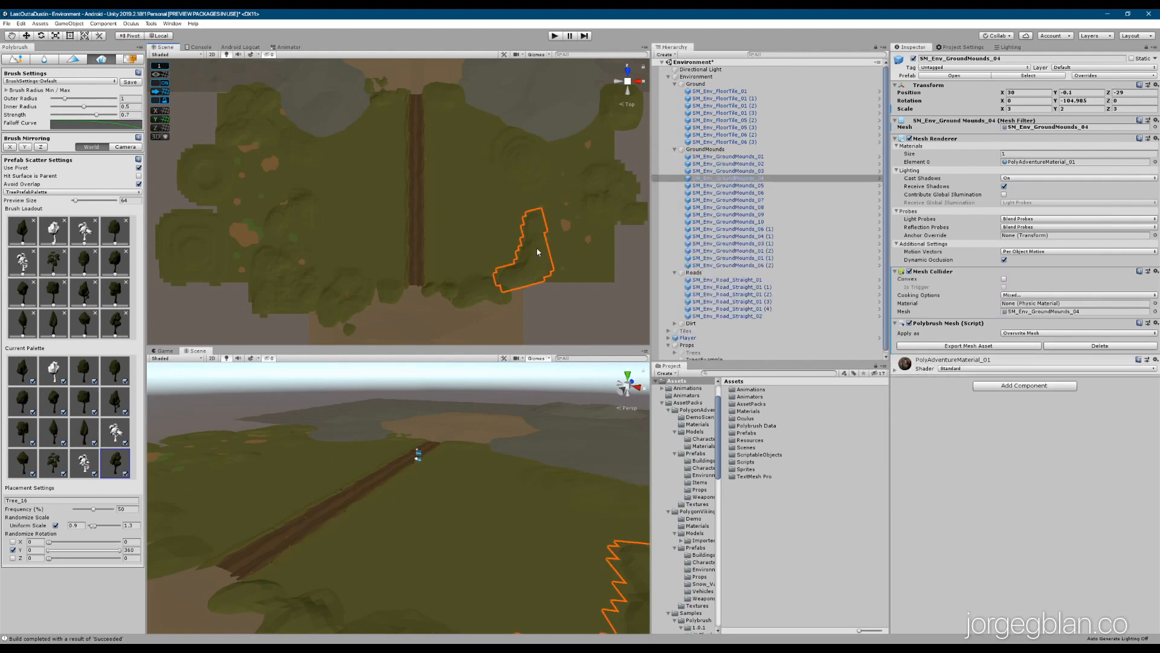
pyautogui.click(483, 296)
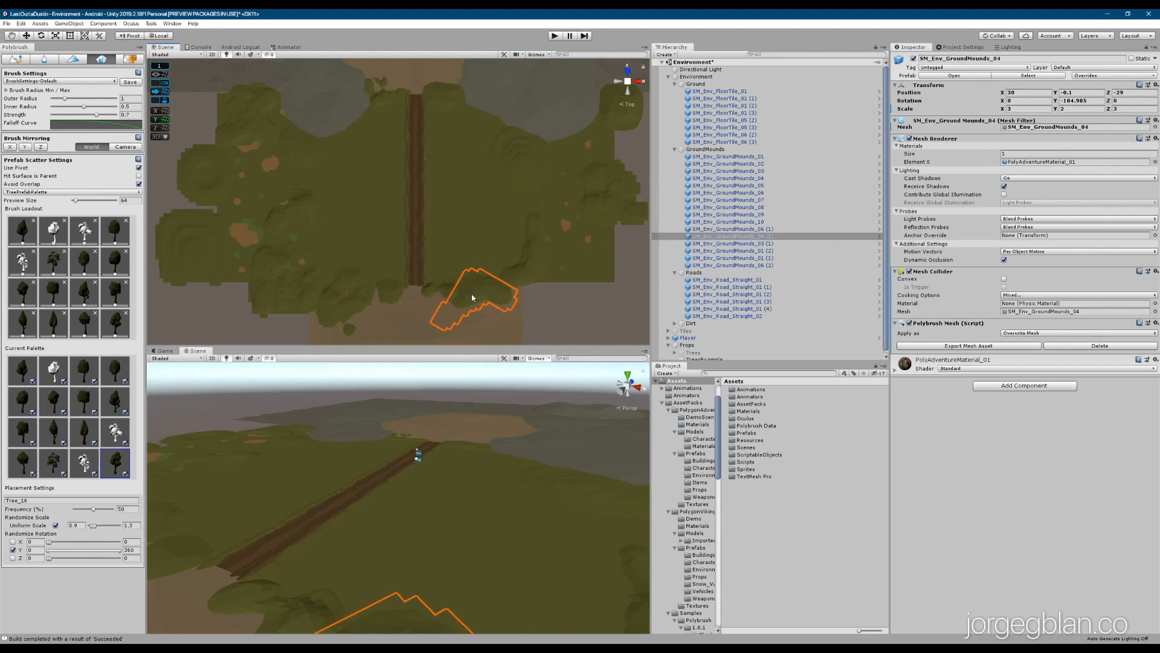
# Step: Examine the dirt mounds and the dirt ground beyond the road's far end by selecting individual pieces
pyautogui.click(561, 95)
pyautogui.moveTo(523, 99); pyautogui.dragTo(527, 228, button='middle')
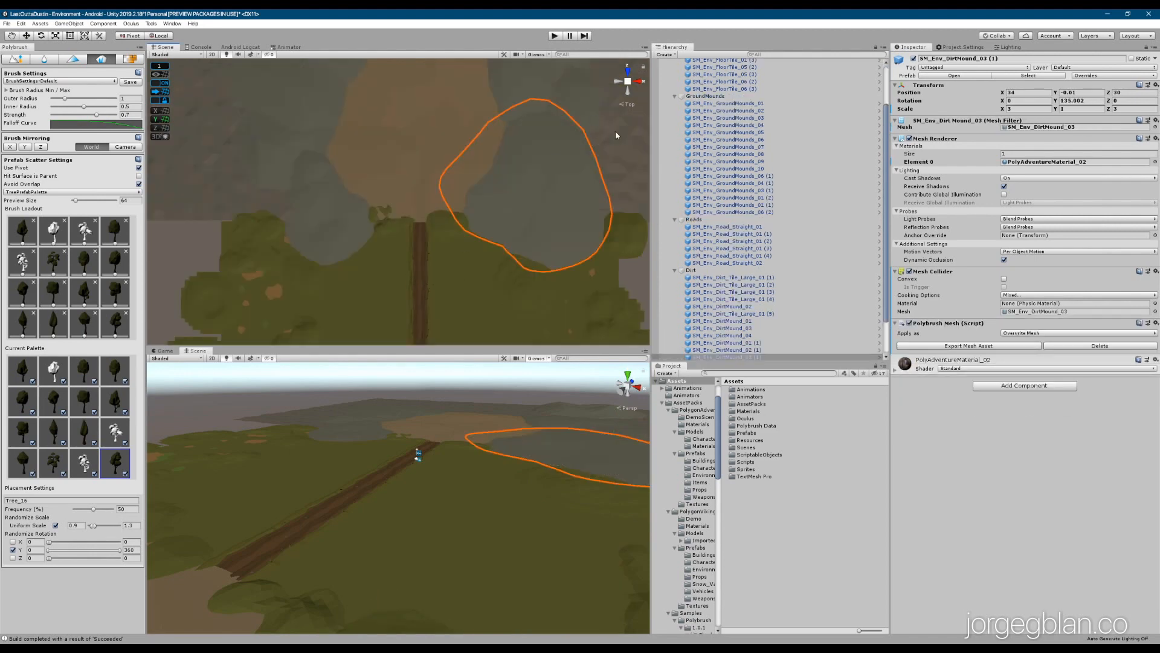
pyautogui.click(331, 208)
pyautogui.press('f')
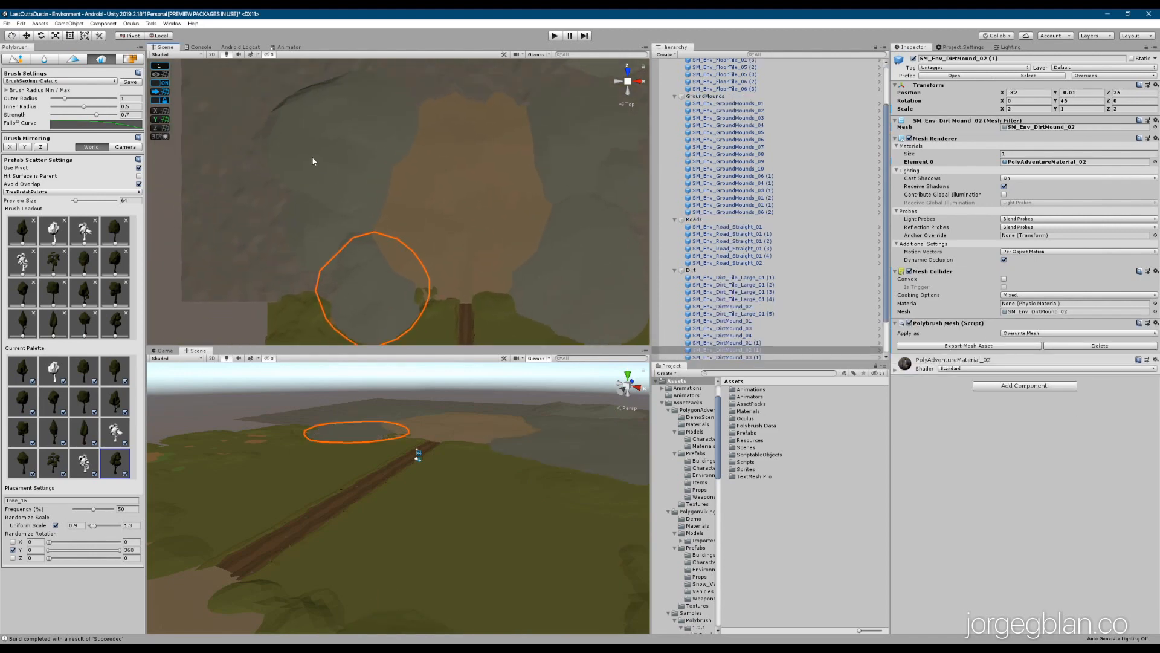
pyautogui.click(313, 161)
pyautogui.click(477, 228)
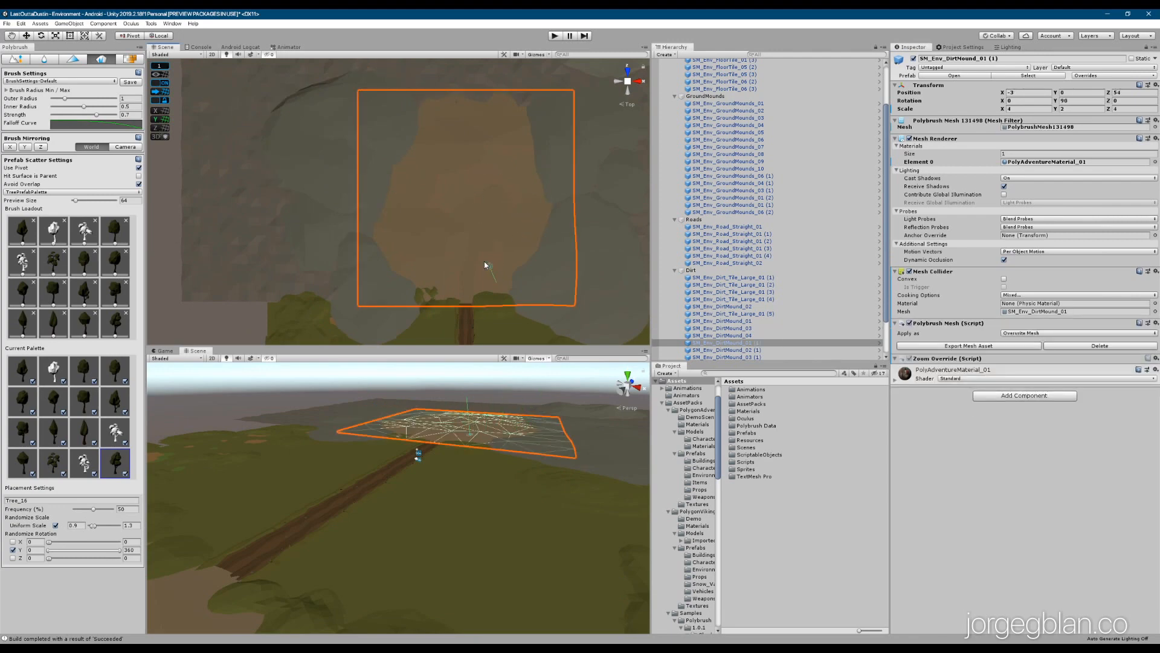
# Step: Collapse the Roads and Dirt groups in the scene hierarchy
pyautogui.moveTo(493, 209); pyautogui.dragTo(449, 251, button='middle')
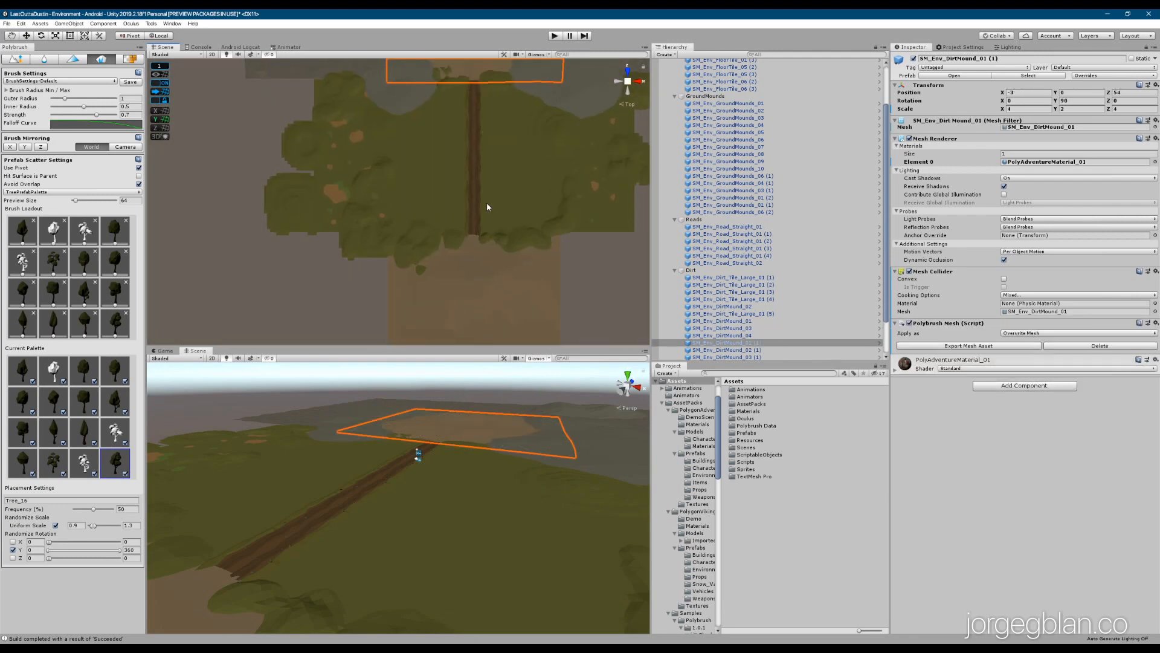
pyautogui.scroll(5, 487, 202)
pyautogui.moveTo(487, 173); pyautogui.dragTo(432, 174, button='middle')
pyautogui.scroll(7, 444, 220)
pyautogui.scroll(-4, 415, 255)
pyautogui.scroll(-3, 433, 174)
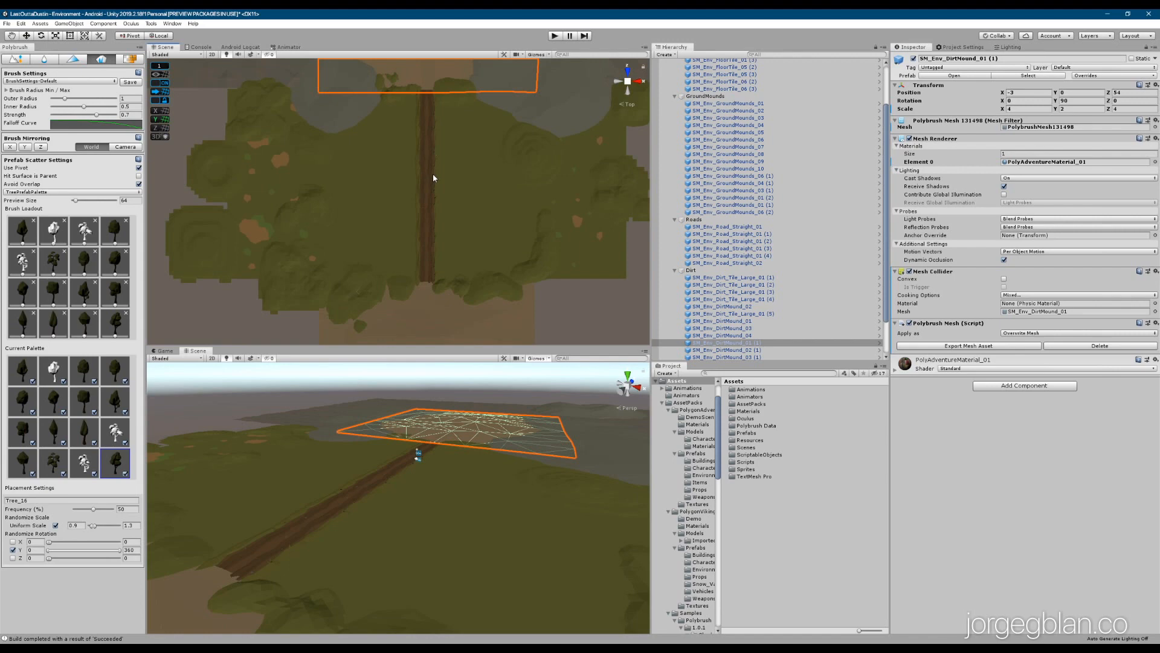
pyautogui.moveTo(464, 159); pyautogui.dragTo(424, 177, button='middle')
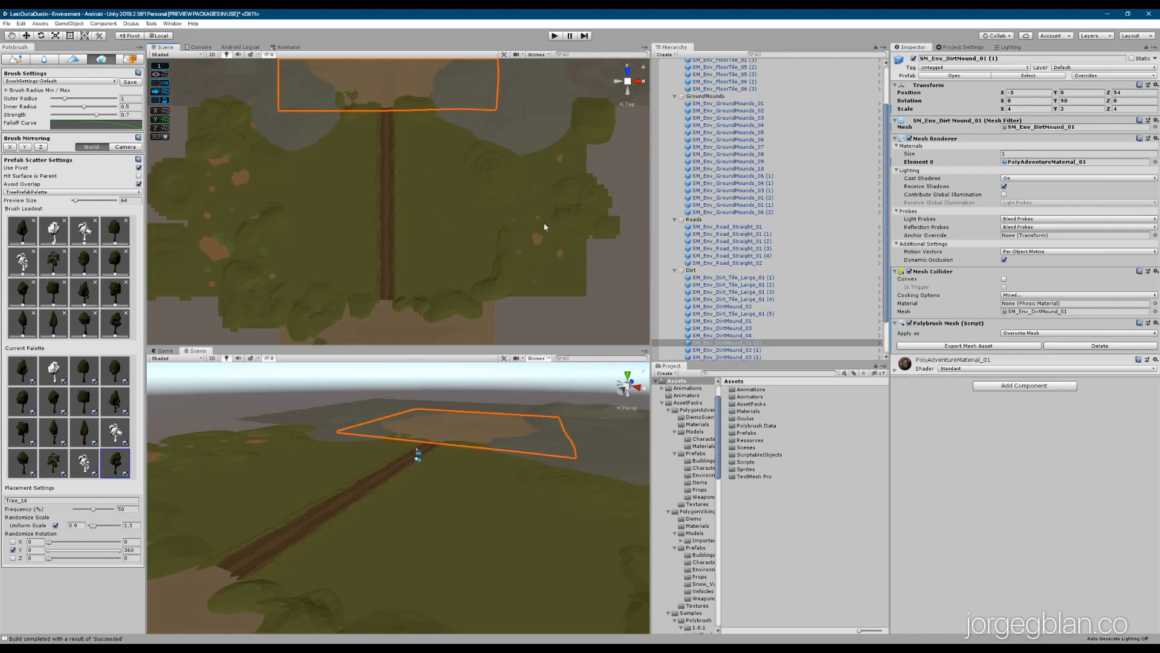
pyautogui.scroll(3, 771, 260)
pyautogui.click(674, 273)
pyautogui.click(675, 279)
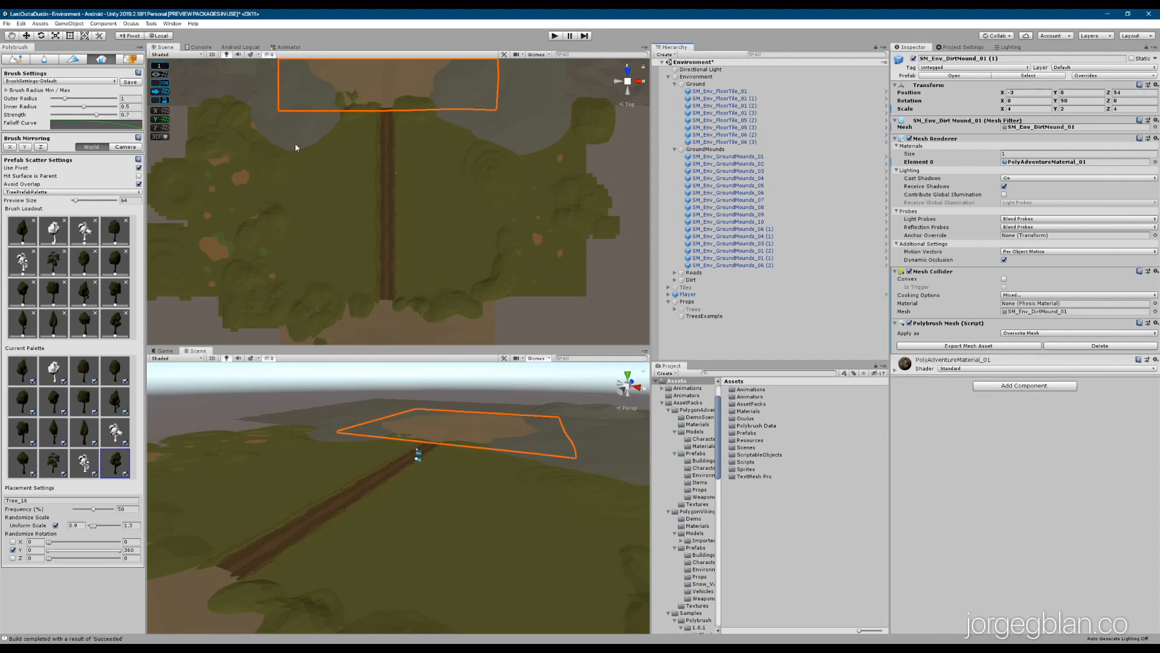
# Step: Look up Polybrush in the package manager, review the preview packages option, and close the package manager
pyautogui.click(151, 24)
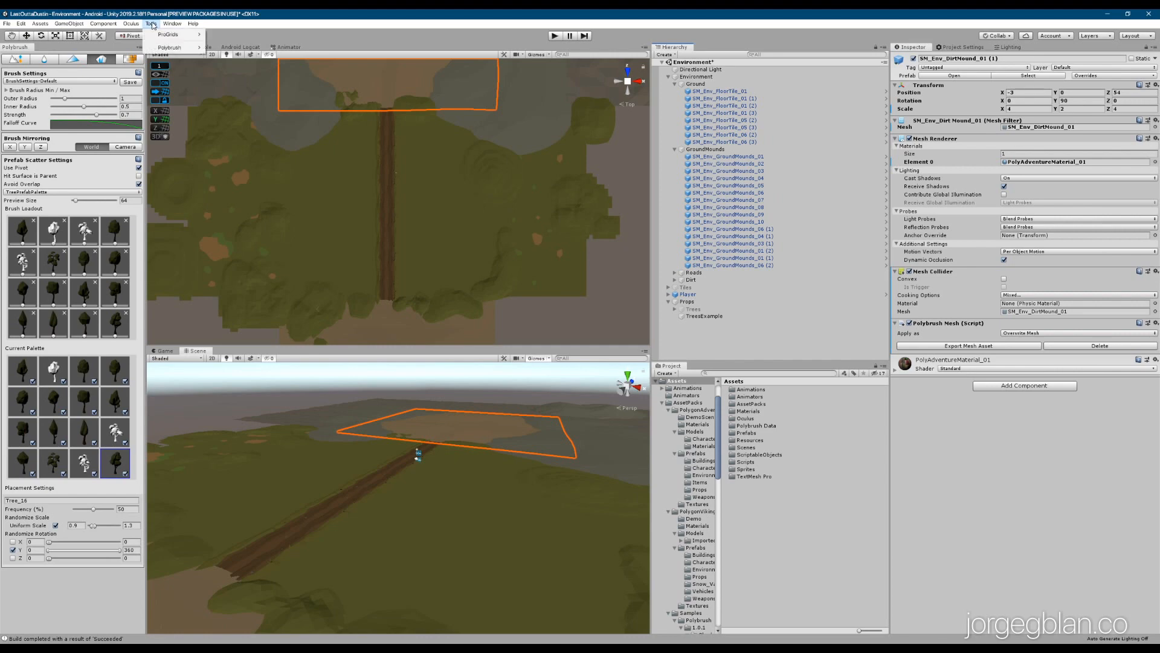
pyautogui.moveTo(172, 24)
pyautogui.click(187, 82)
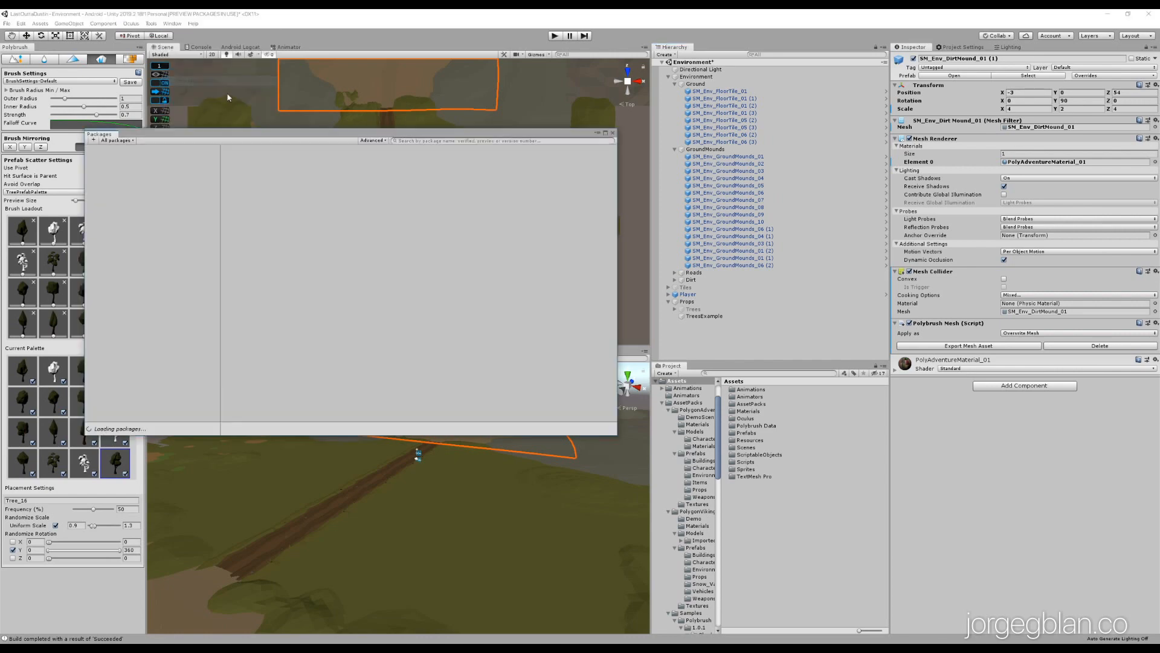
pyautogui.click(421, 140)
pyautogui.write('poly')
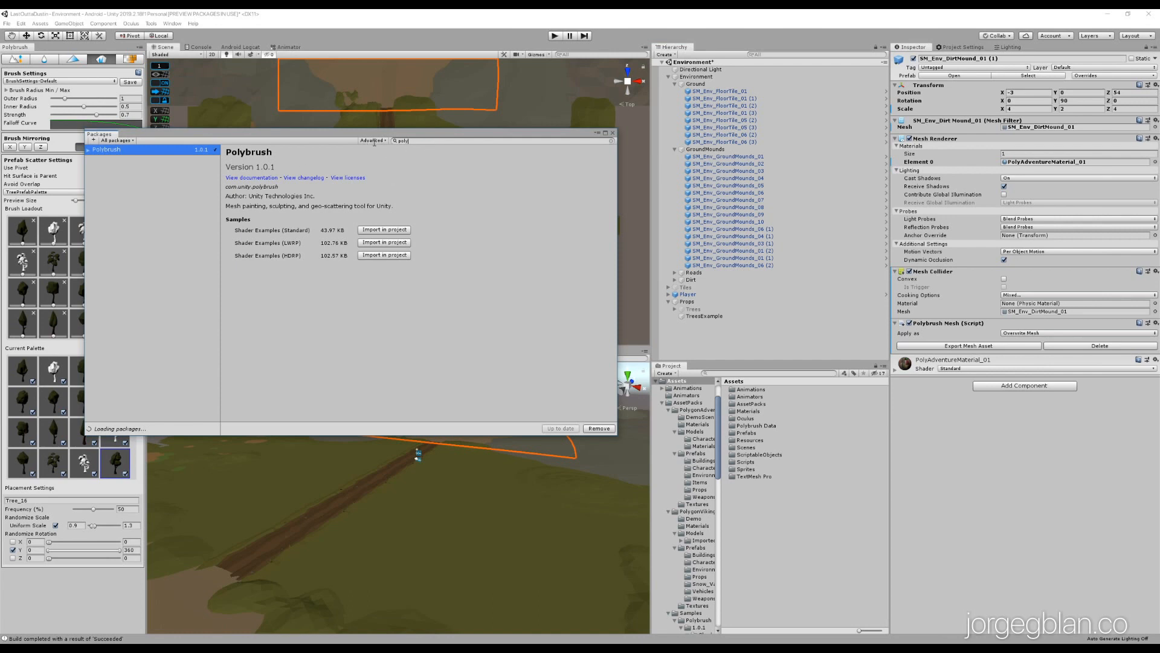
pyautogui.click(373, 141)
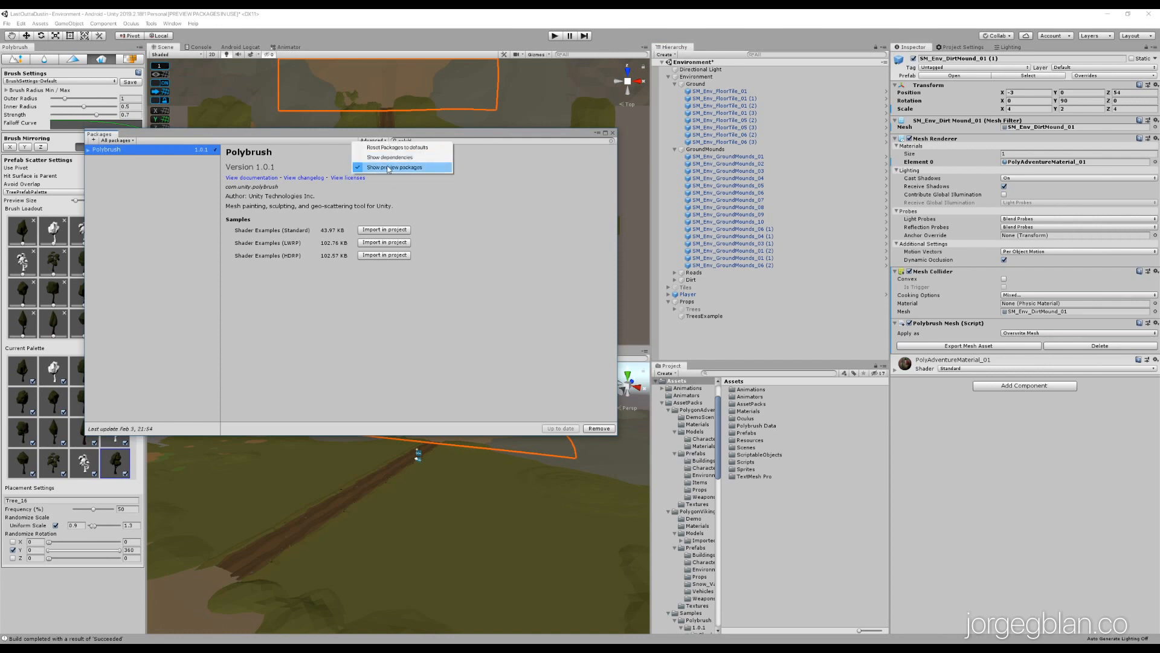
pyautogui.click(433, 301)
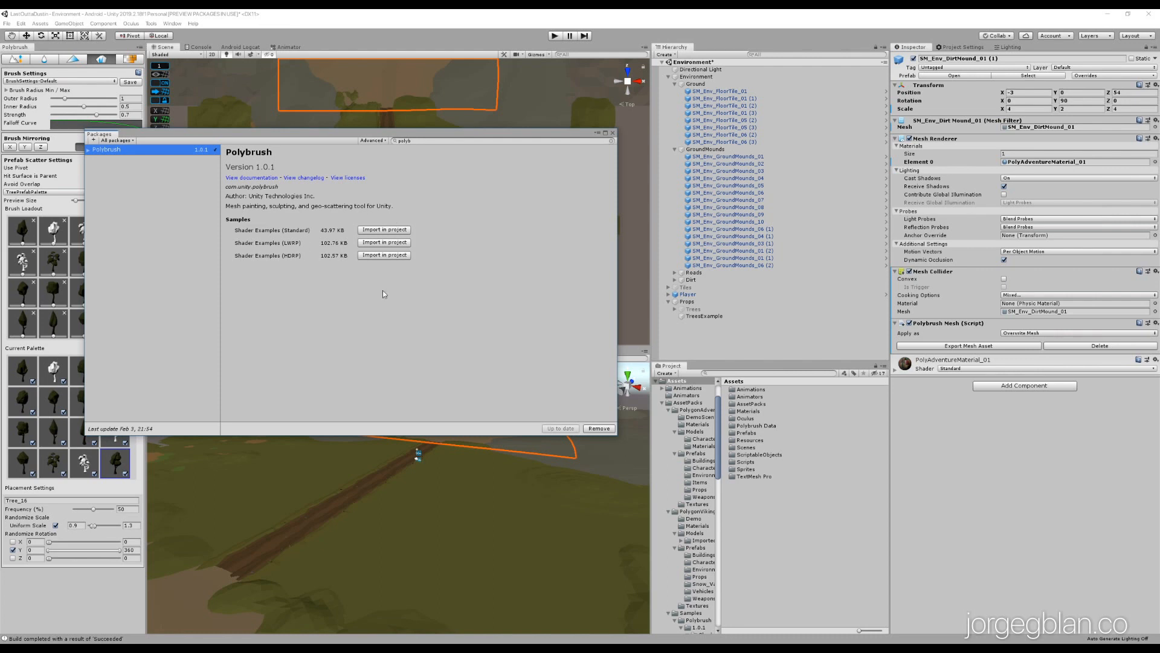
pyautogui.click(614, 134)
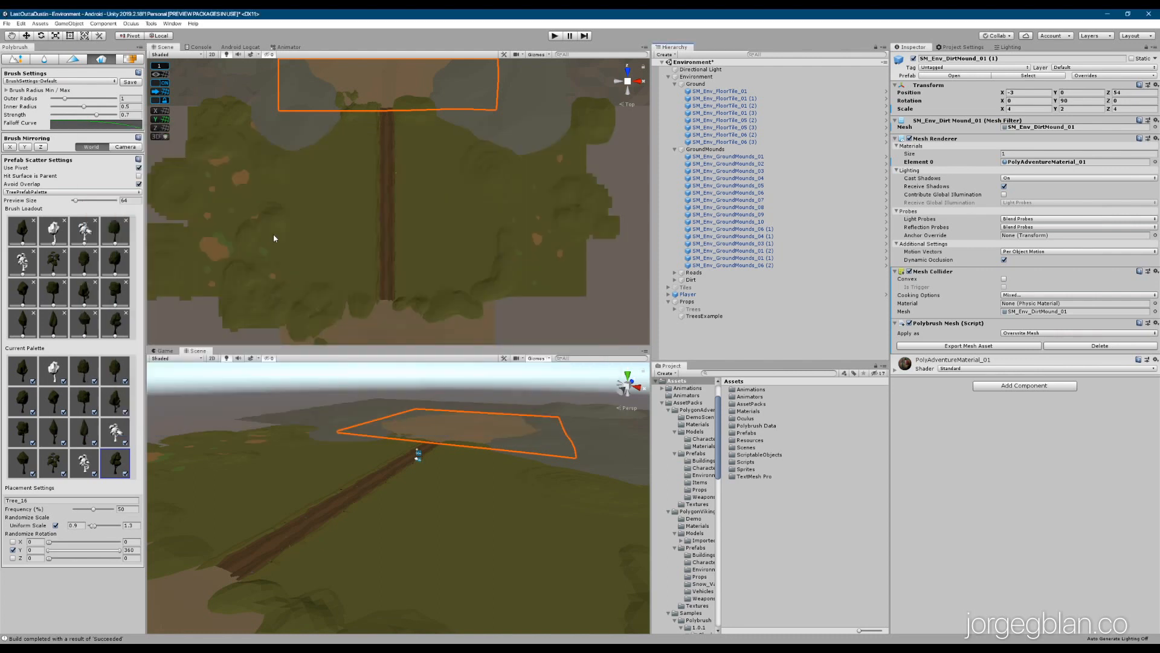
# Step: Select SM_Env_FloorTile_01 and review the Polybrush sculpt, smooth, color paint and texture paint modes, ending in prefab scatter mode
pyautogui.click(21, 60)
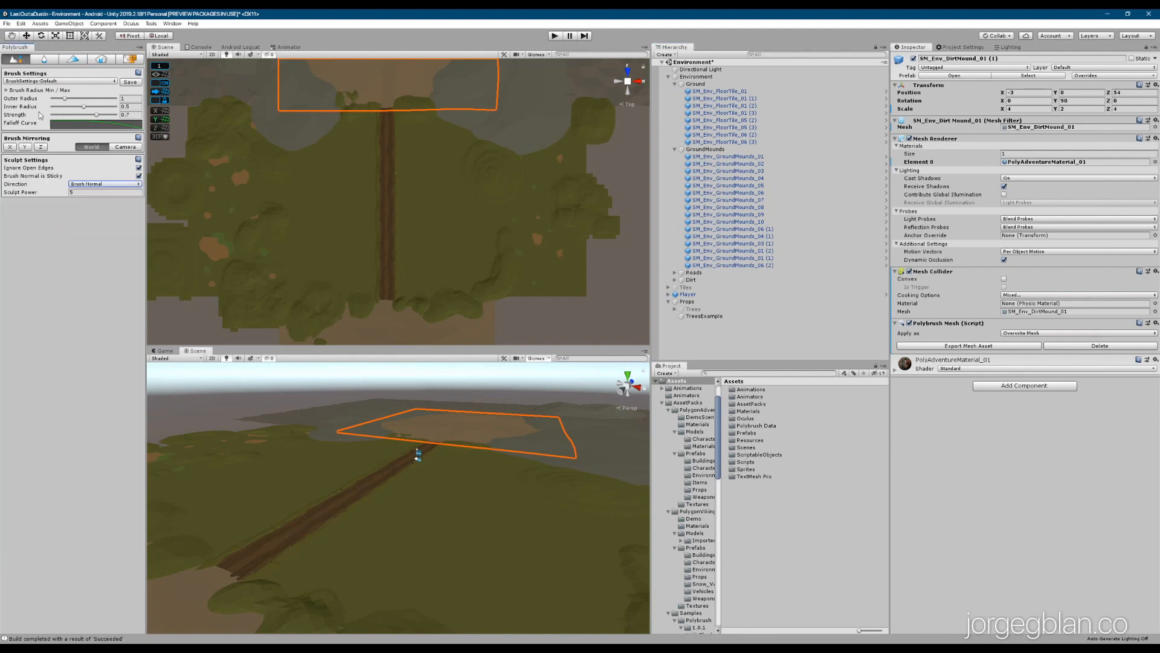
pyautogui.click(426, 169)
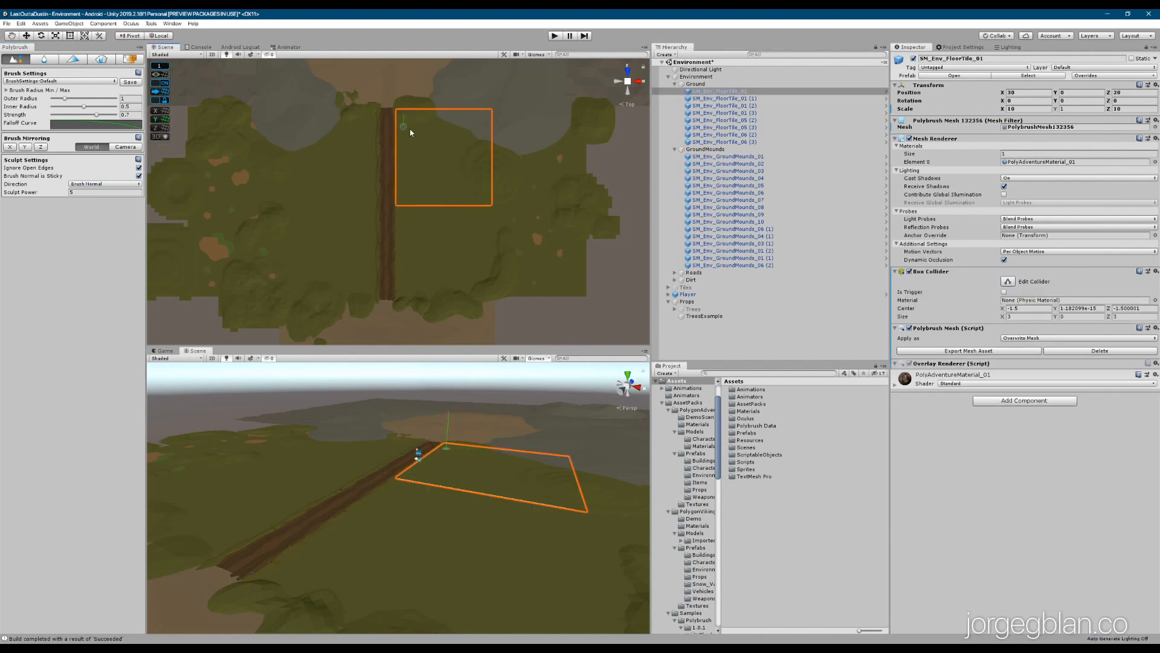
pyautogui.click(46, 60)
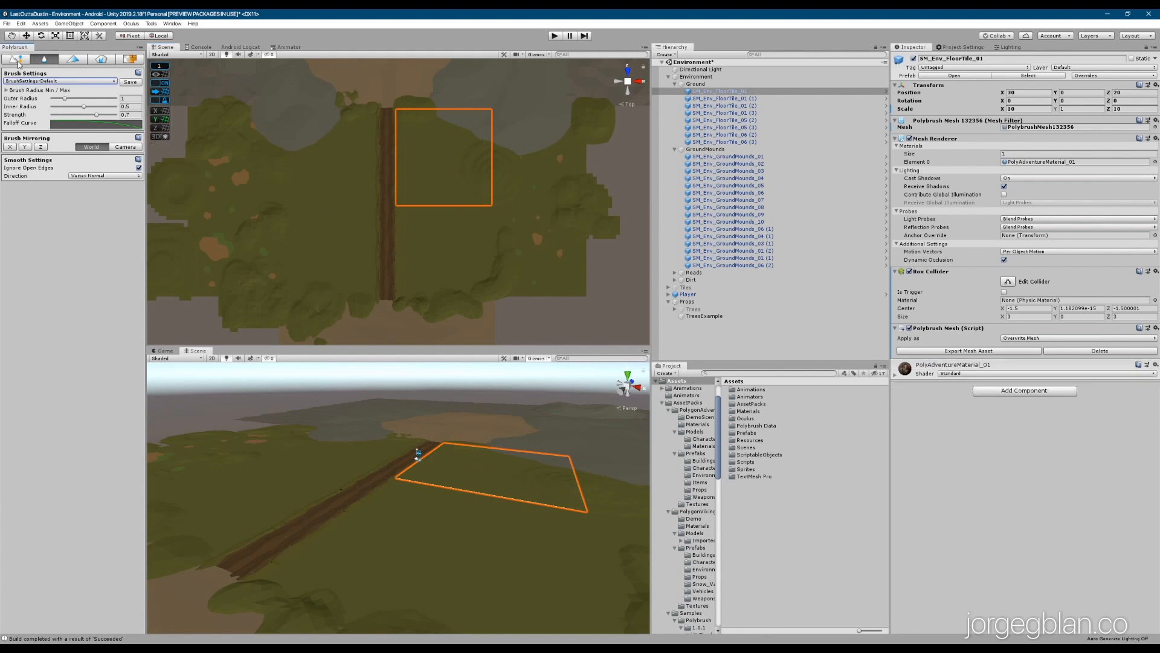
pyautogui.click(72, 60)
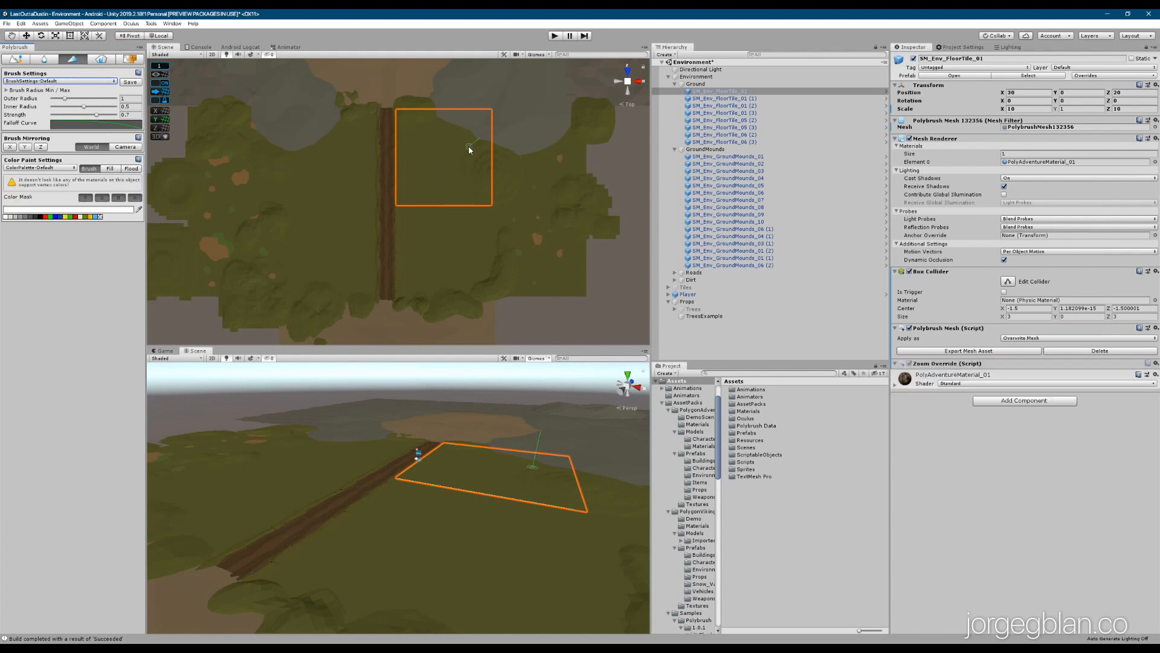
pyautogui.click(130, 60)
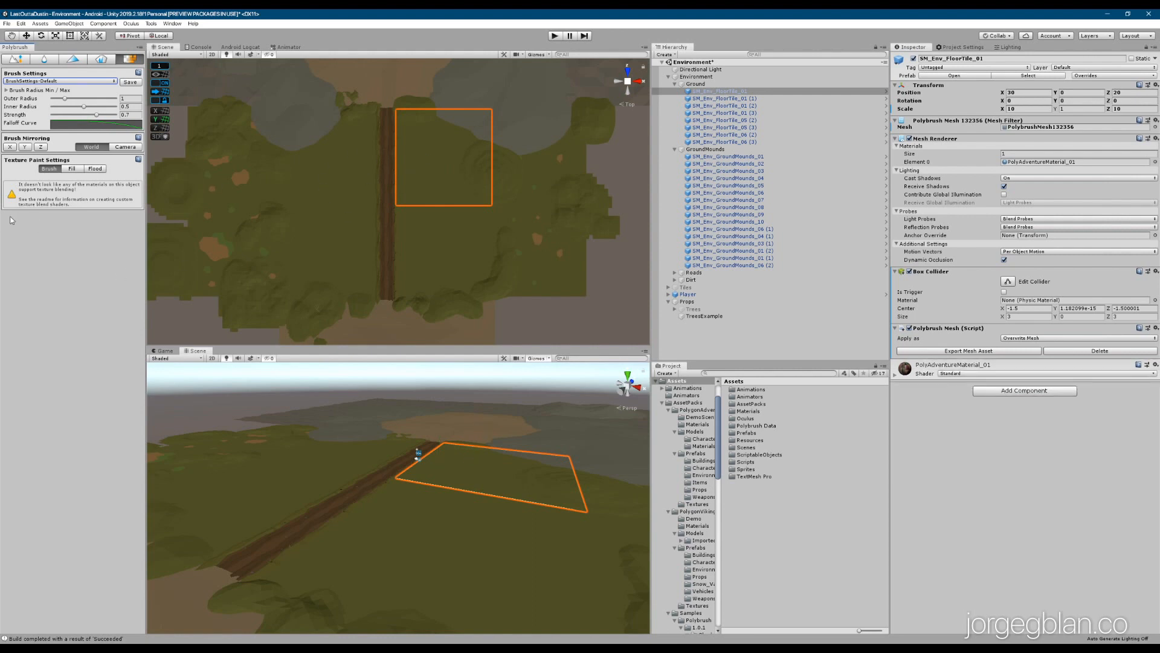
pyautogui.click(100, 60)
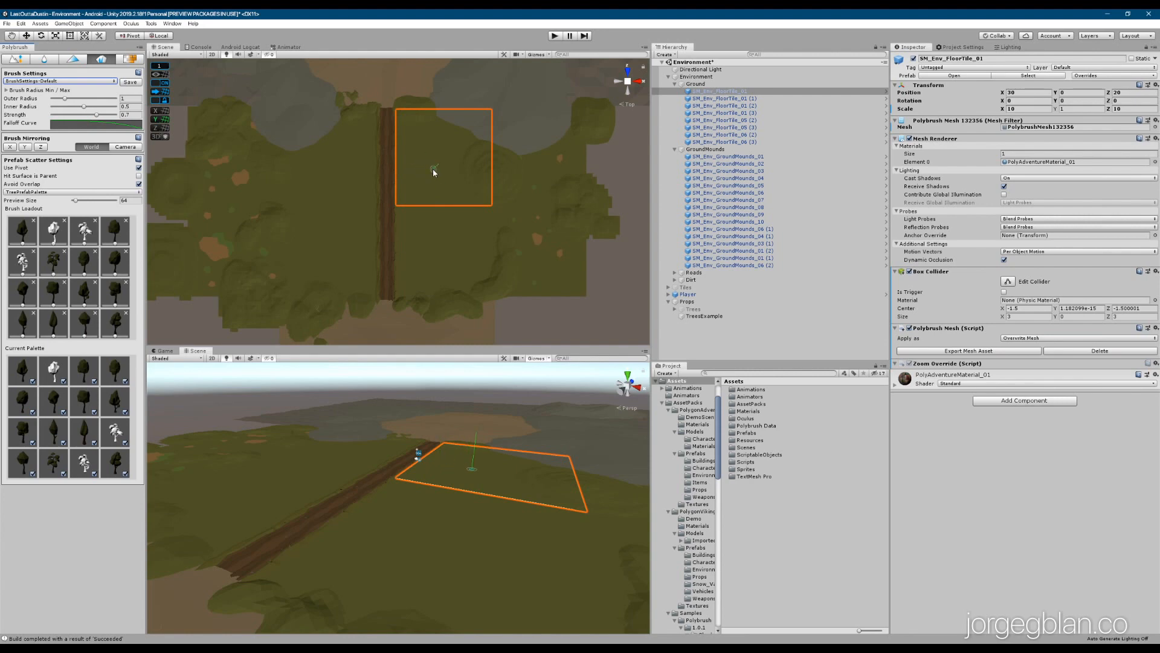
# Step: Try adjusting the scatter brush's outer radius, inner radius and strength over the floor tile
pyautogui.keyDown('ctrl'); pyautogui.scroll(2, 433, 172); pyautogui.keyUp('ctrl')
pyautogui.keyDown('ctrl'); pyautogui.scroll(8, 432, 172); pyautogui.keyUp('ctrl')
pyautogui.keyDown('ctrl'); pyautogui.scroll(-2, 433, 172); pyautogui.keyUp('ctrl')
pyautogui.keyDown('shift'); pyautogui.scroll(1, 432, 172); pyautogui.keyUp('shift')
pyautogui.keyDown('shift'); pyautogui.scroll(-1, 433, 172); pyautogui.keyUp('shift')
pyautogui.keyDown('ctrl'); pyautogui.keyDown('shift'); pyautogui.scroll(3, 433, 173); pyautogui.keyUp('shift'); pyautogui.keyUp('ctrl')
# Step: Choose the BrushSettings-Default preset and set the brush strength to 0.7
pyautogui.click(59, 81)
pyautogui.click(54, 91)
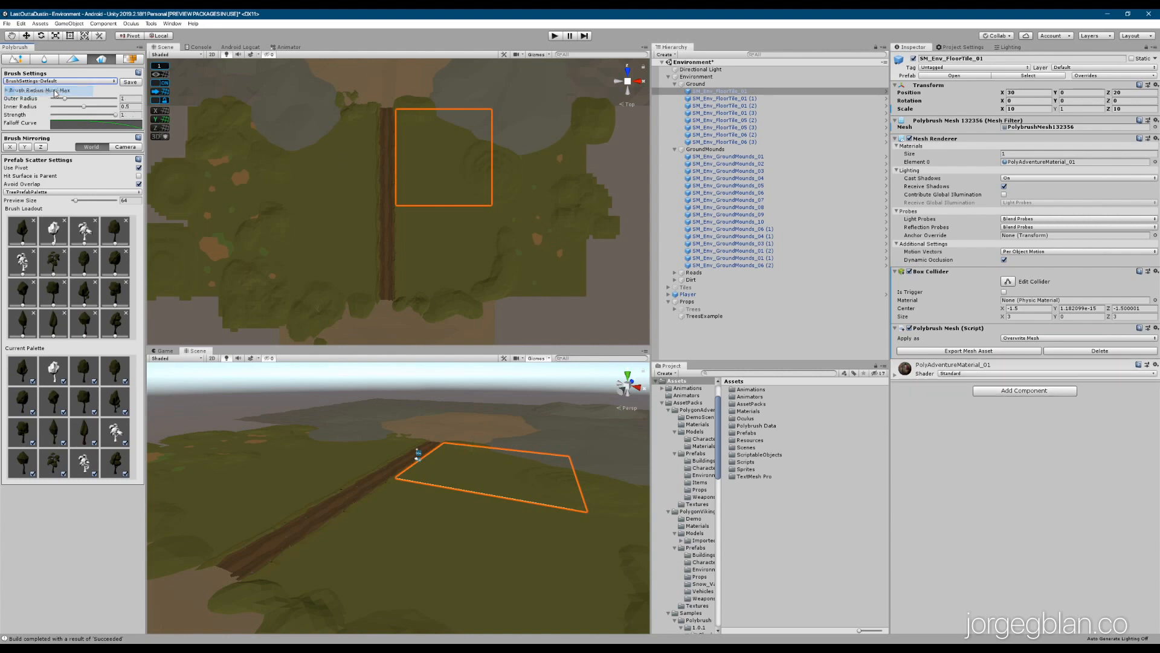
pyautogui.click(112, 117)
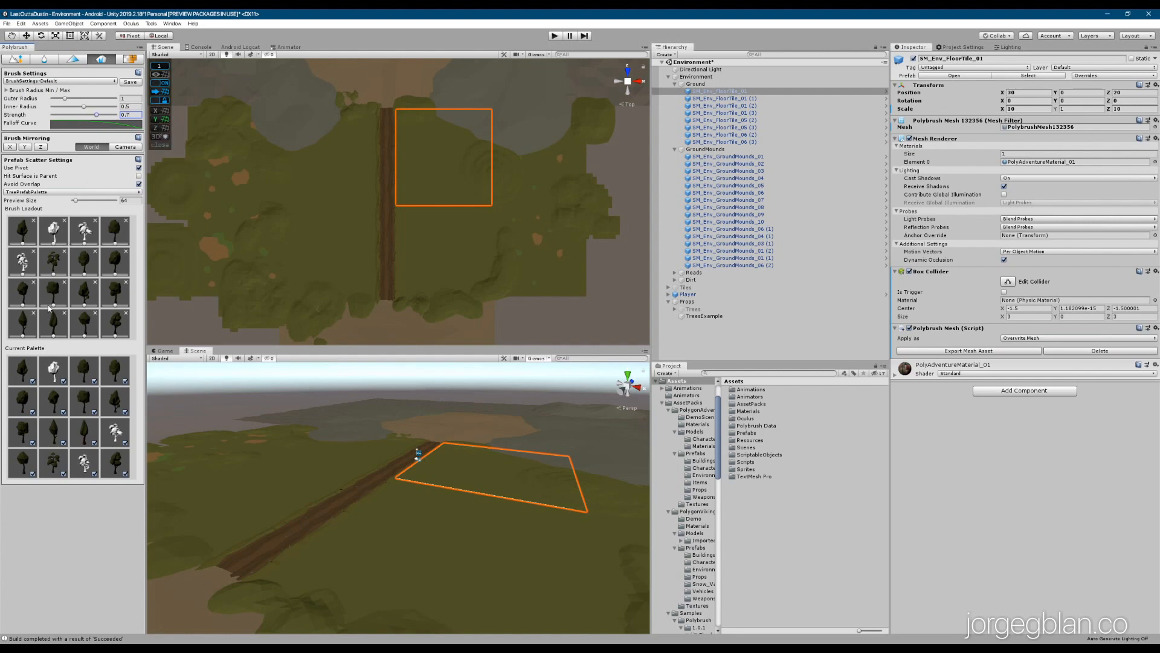
# Step: Switch the scatter palette to PrefabPalette-Default and open the Prefabs/Trees asset folder
pyautogui.click(94, 192)
pyautogui.click(93, 202)
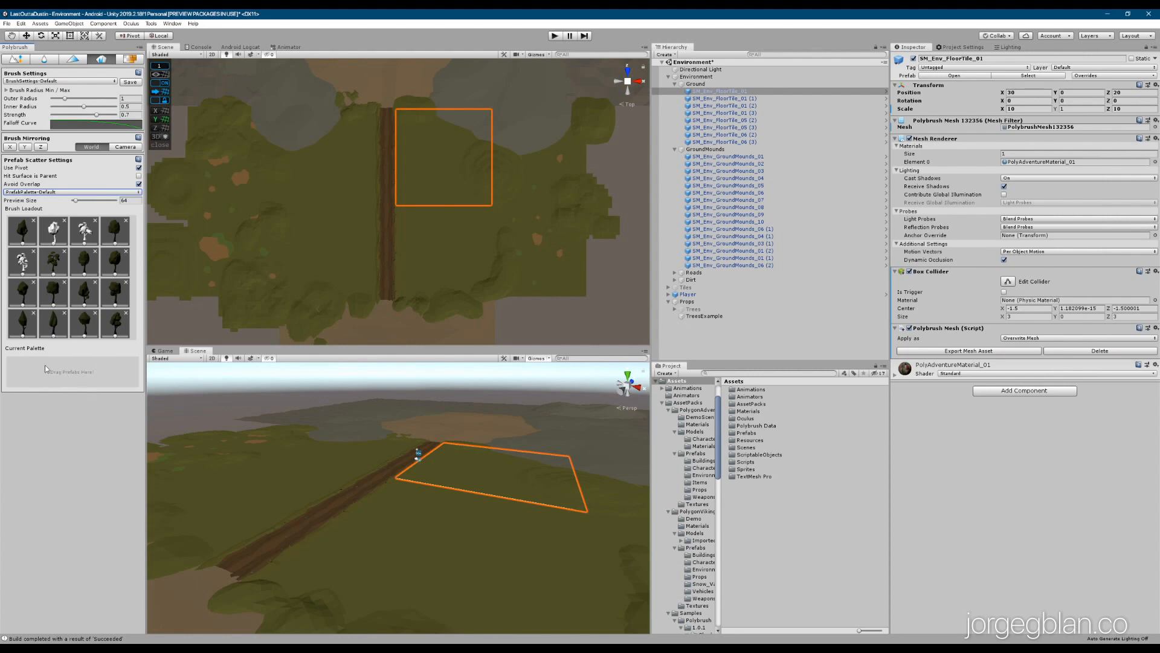
pyautogui.doubleClick(752, 434)
pyautogui.doubleClick(748, 390)
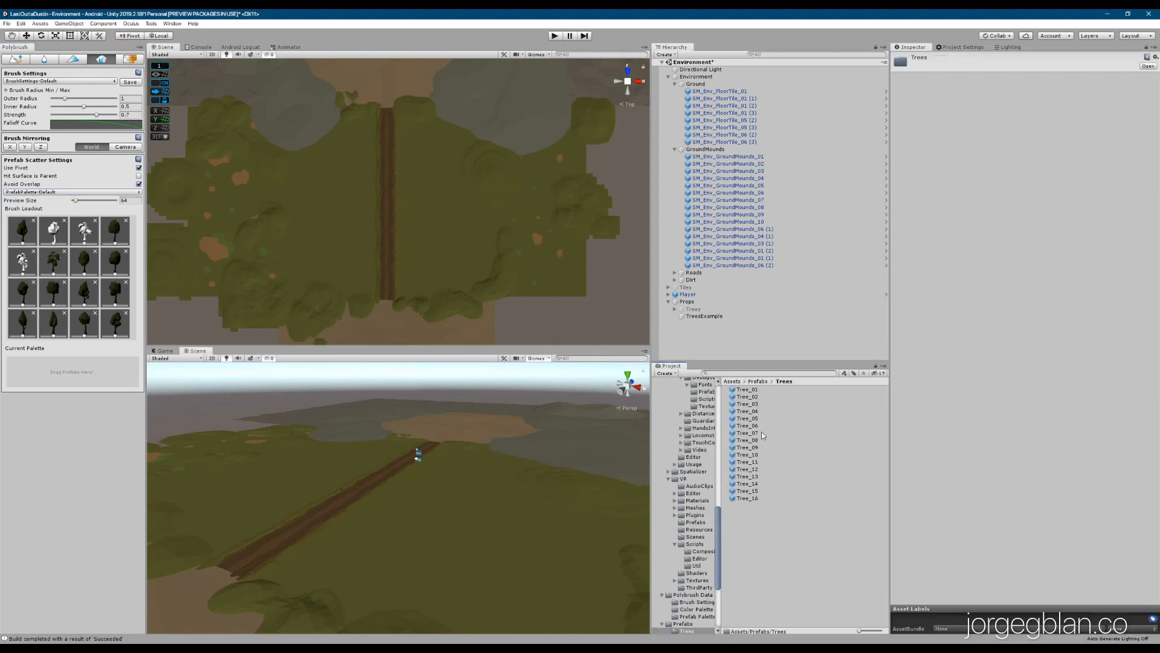
# Step: Examine the components and previews of the tree prefabs from Tree_01 through Tree_07
pyautogui.click(752, 391)
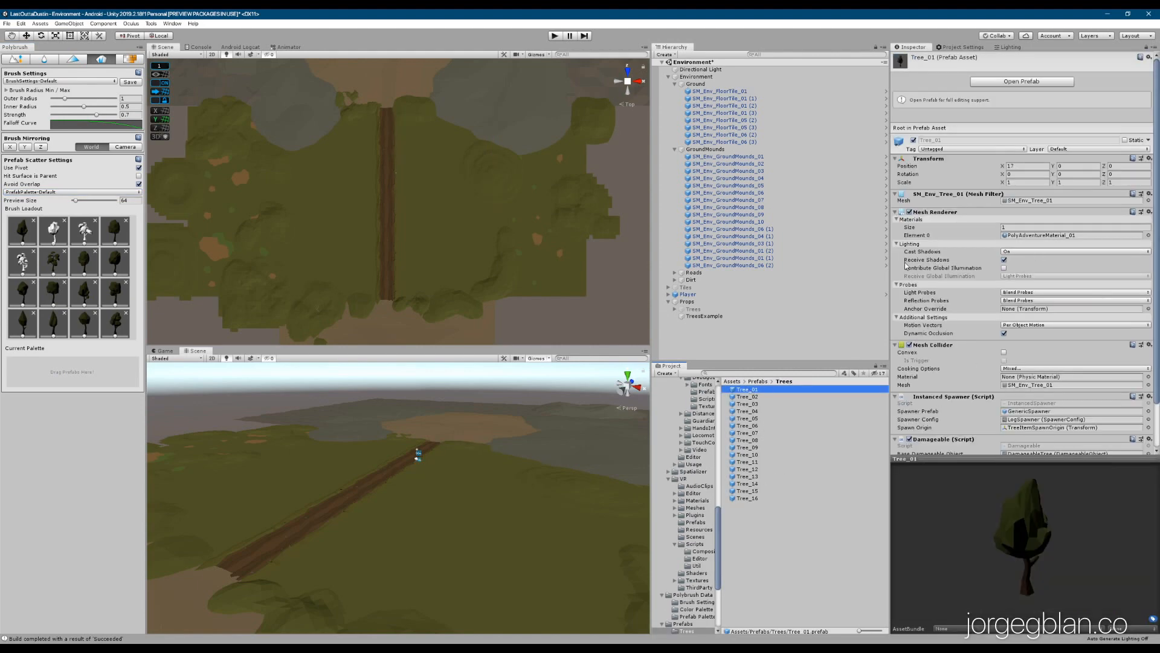
pyautogui.scroll(-3, 979, 254)
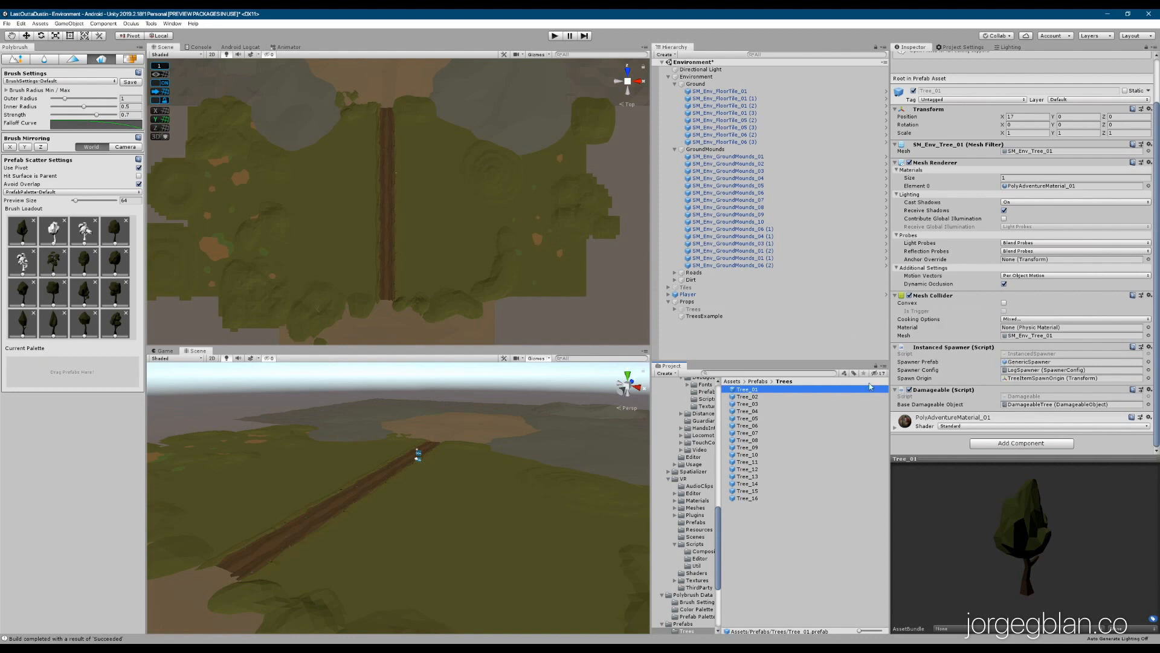
pyautogui.click(742, 397)
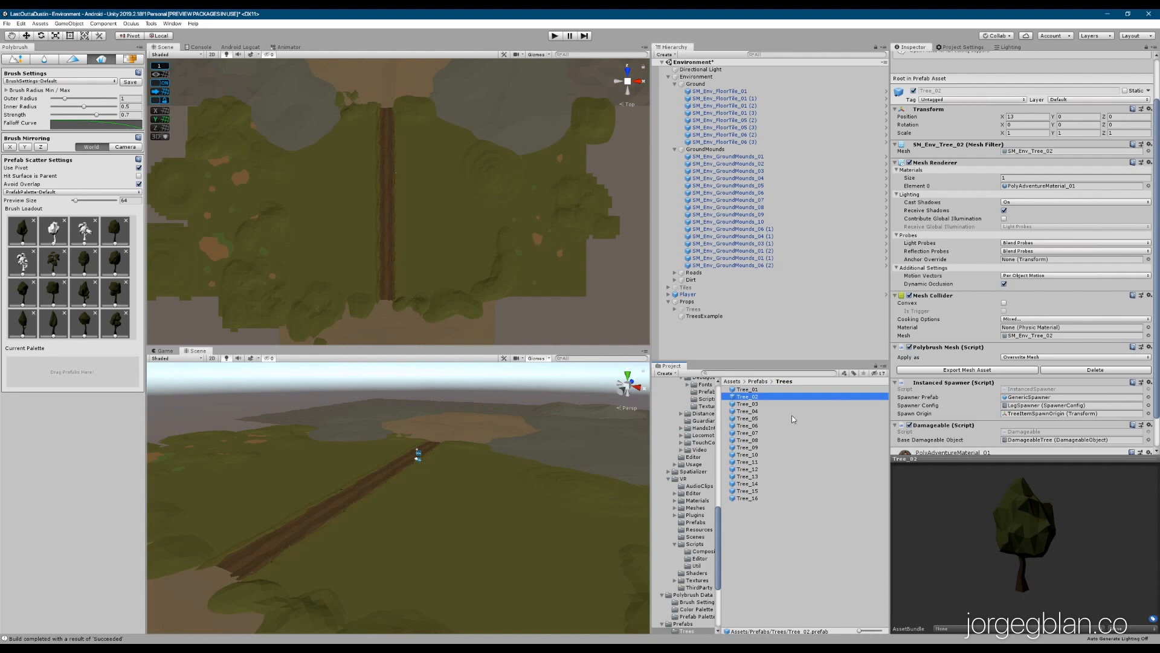
pyautogui.click(749, 402)
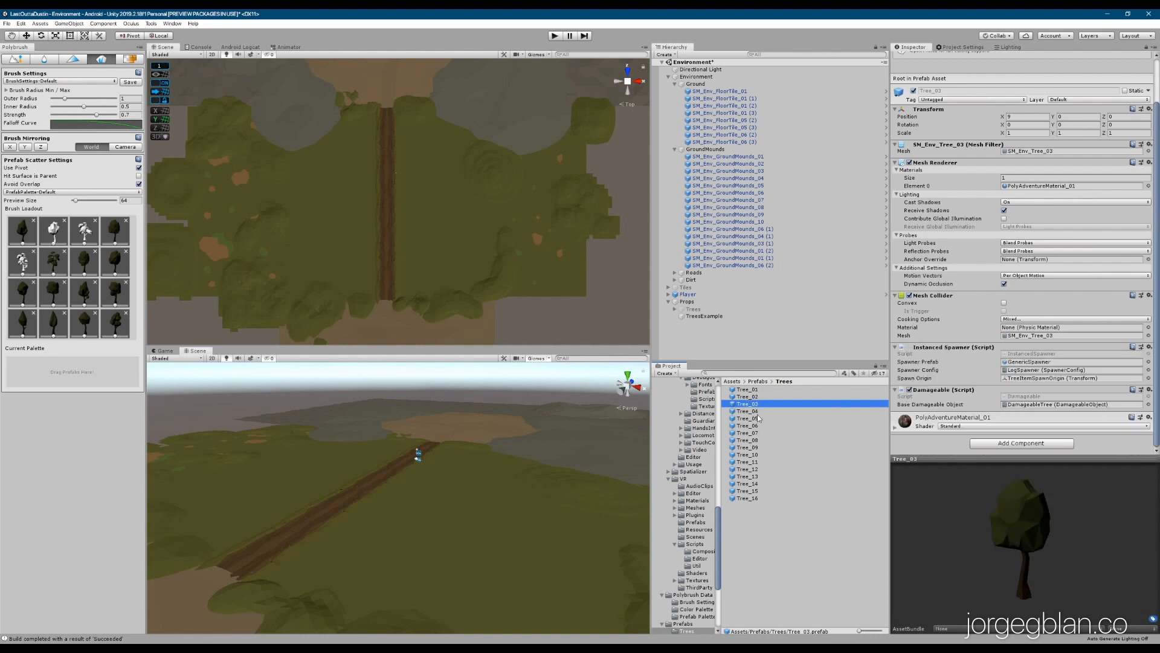
pyautogui.press('Down')
pyautogui.press('Down')
pyautogui.press('Down')
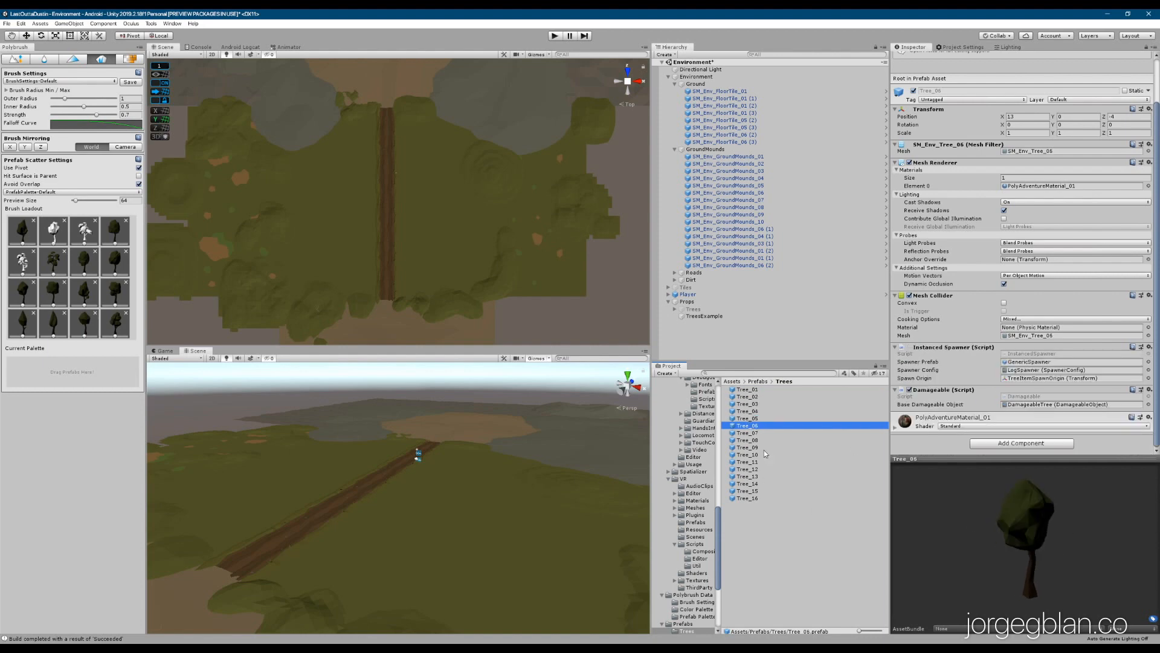
pyautogui.click(751, 434)
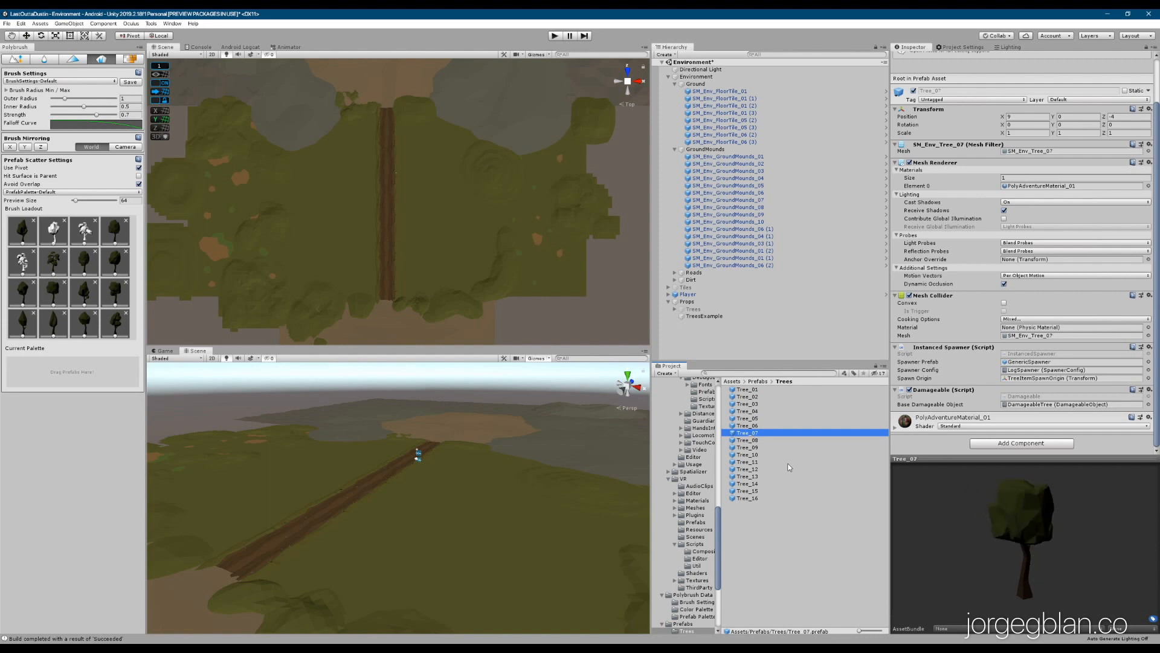
# Step: Preview Tree_08, and select all the tree prefabs from Tree_01 through Tree_16 in the Trees folder
pyautogui.press('Down')
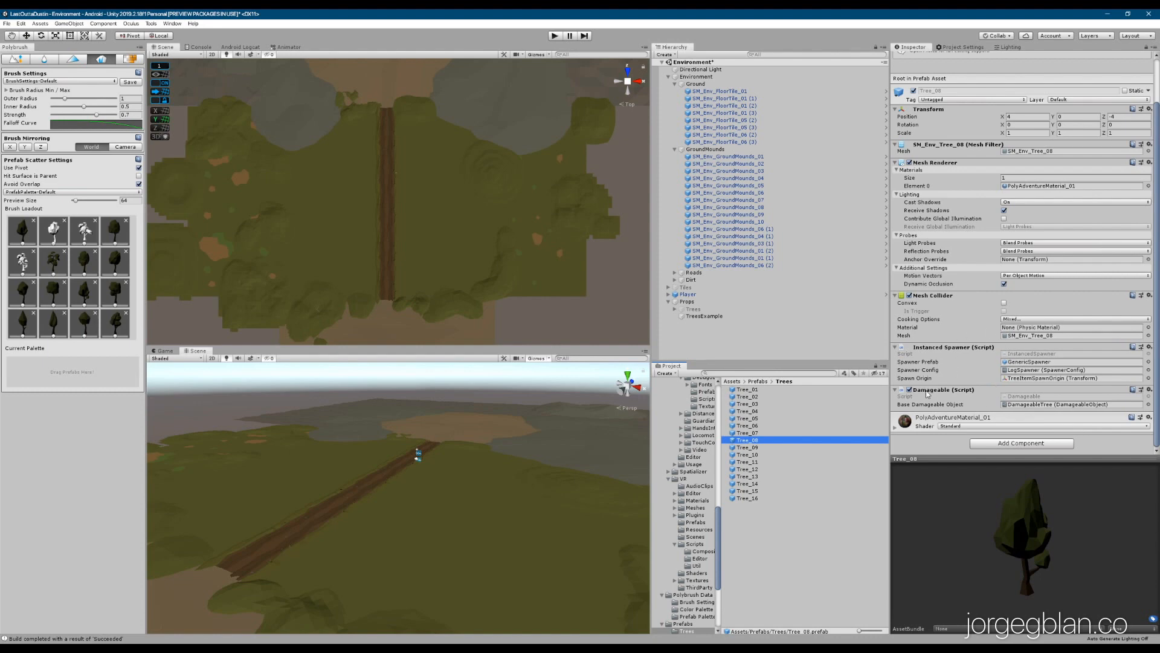
pyautogui.click(68, 191)
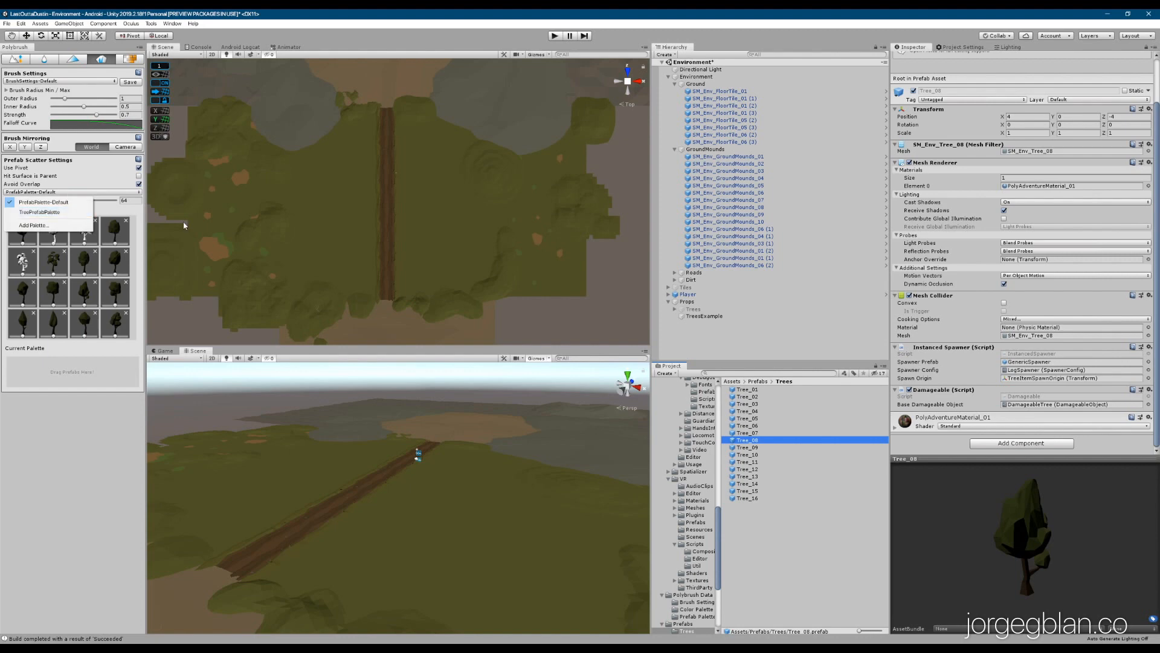
pyautogui.click(756, 391)
pyautogui.click(754, 389)
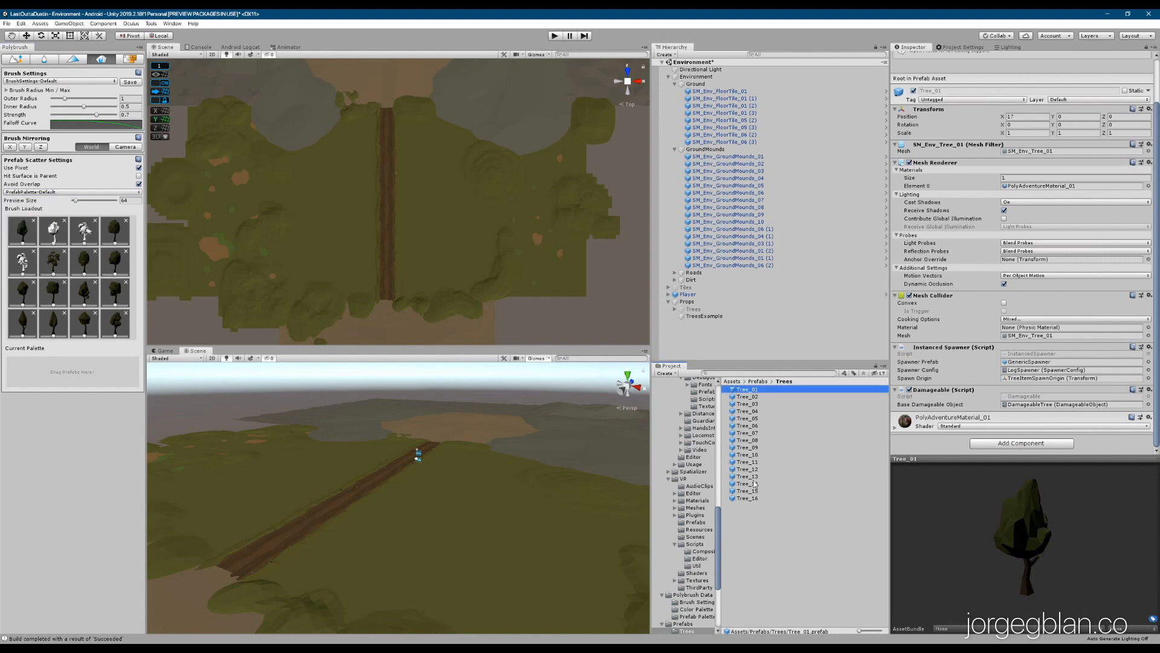
pyautogui.keyDown('shift'); pyautogui.click(755, 498); pyautogui.keyUp('shift')
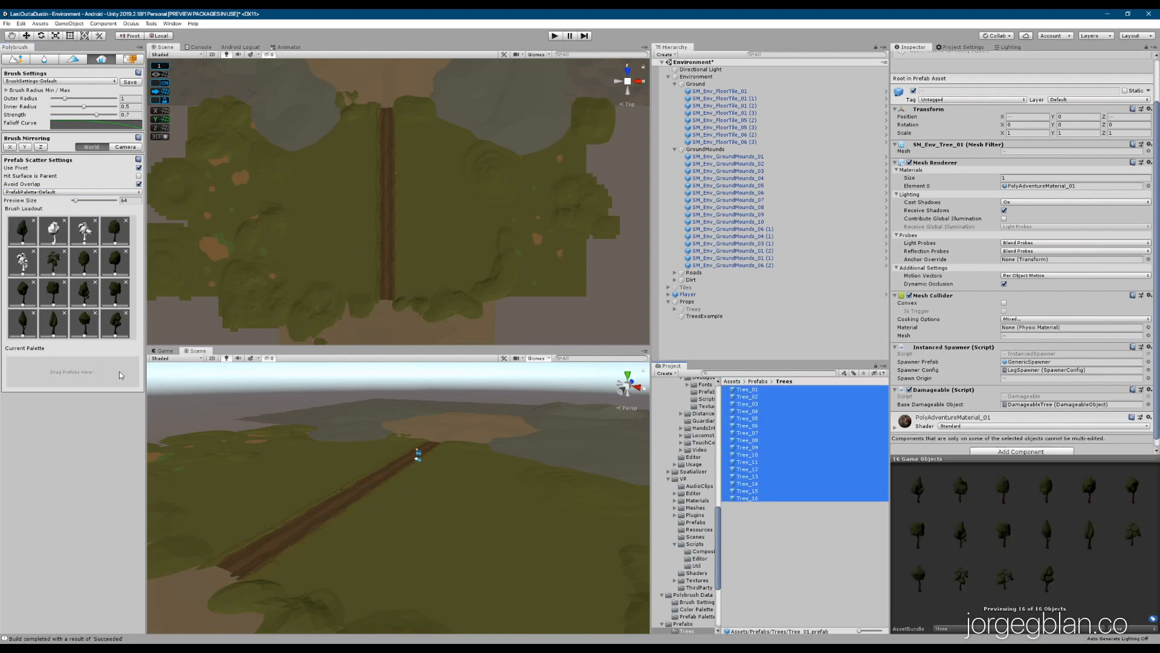
# Step: Switch the scatter palette to TreePrefabPalette and review the placement settings of several trees, including Tree_01 and Tree_14
pyautogui.click(60, 192)
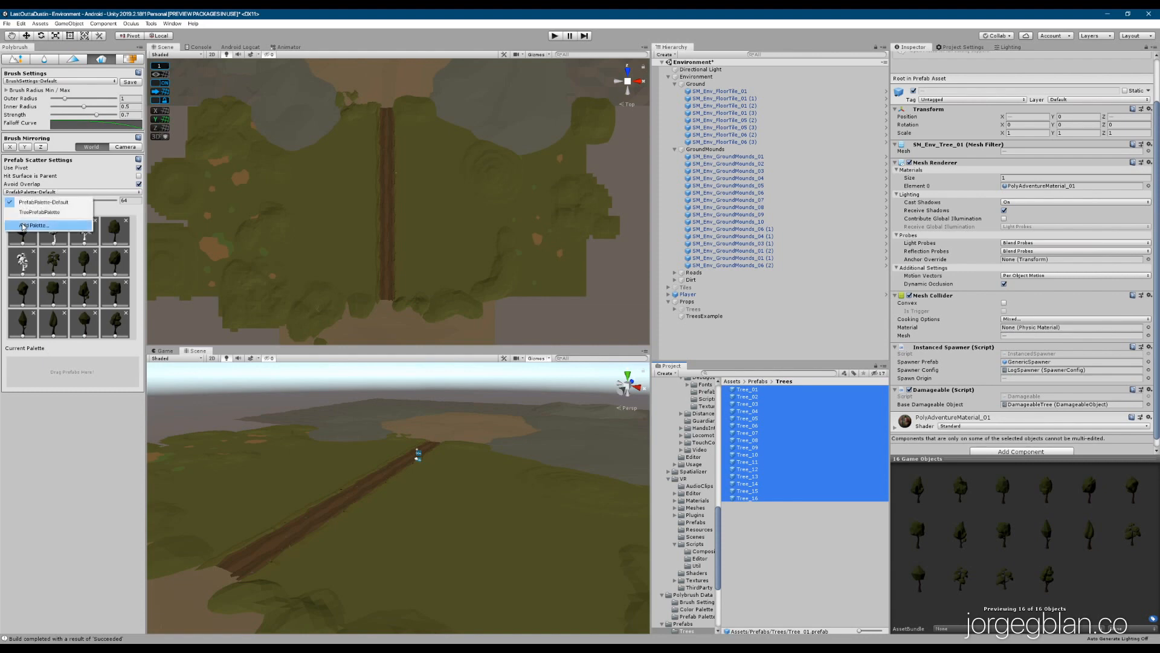
pyautogui.click(52, 213)
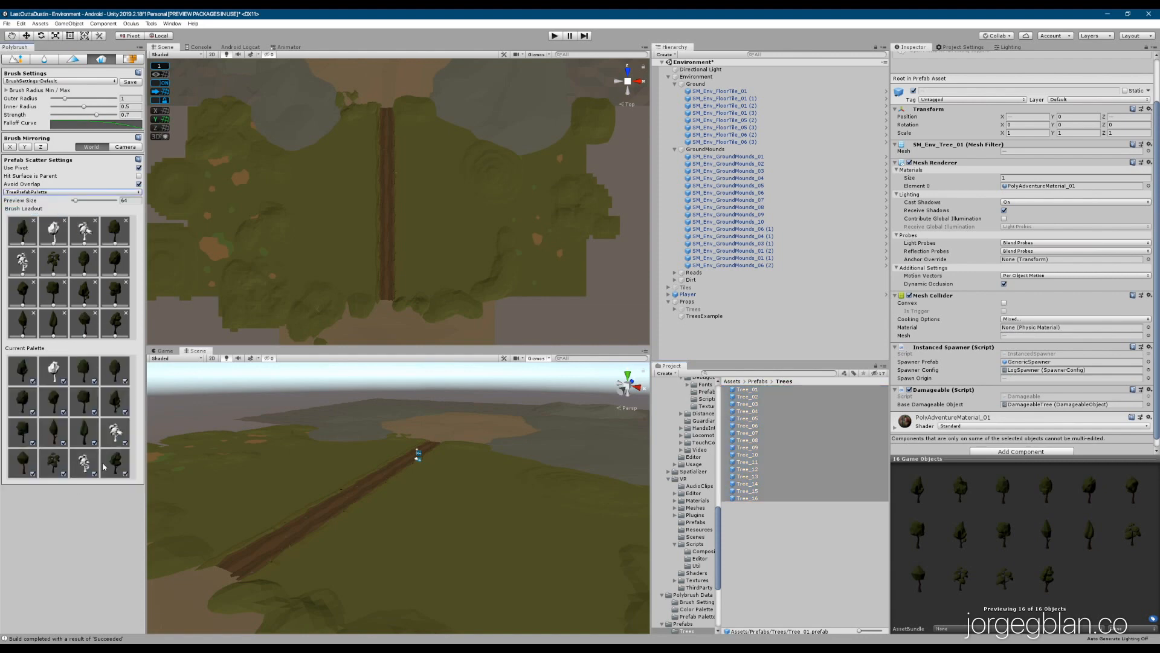
pyautogui.click(28, 371)
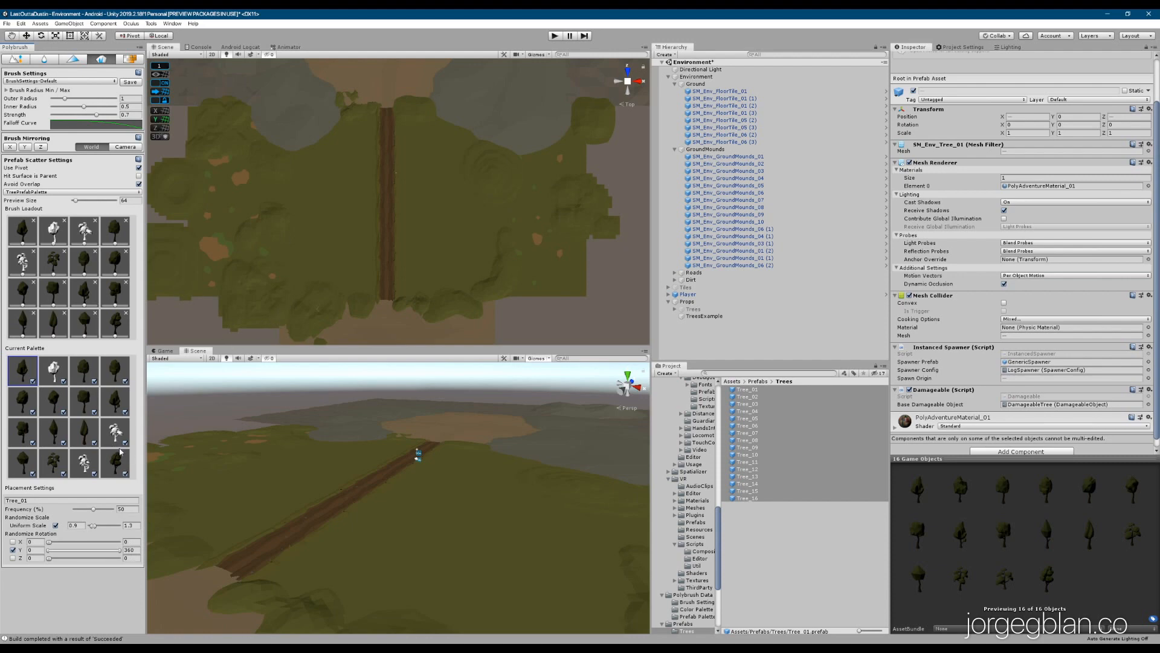
pyautogui.click(21, 433)
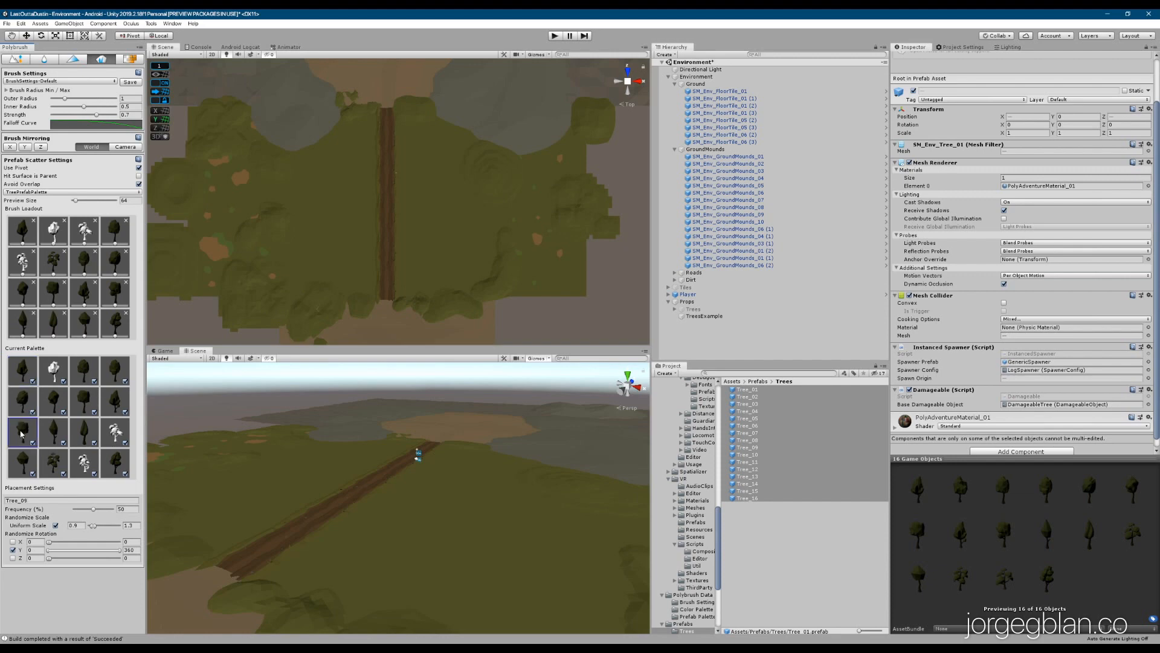
pyautogui.click(52, 466)
# Step: Scatter test trees on SM_Env_FloorTile_01, turning Use Pivot off after the first one, and inspect them up close
pyautogui.click(427, 190)
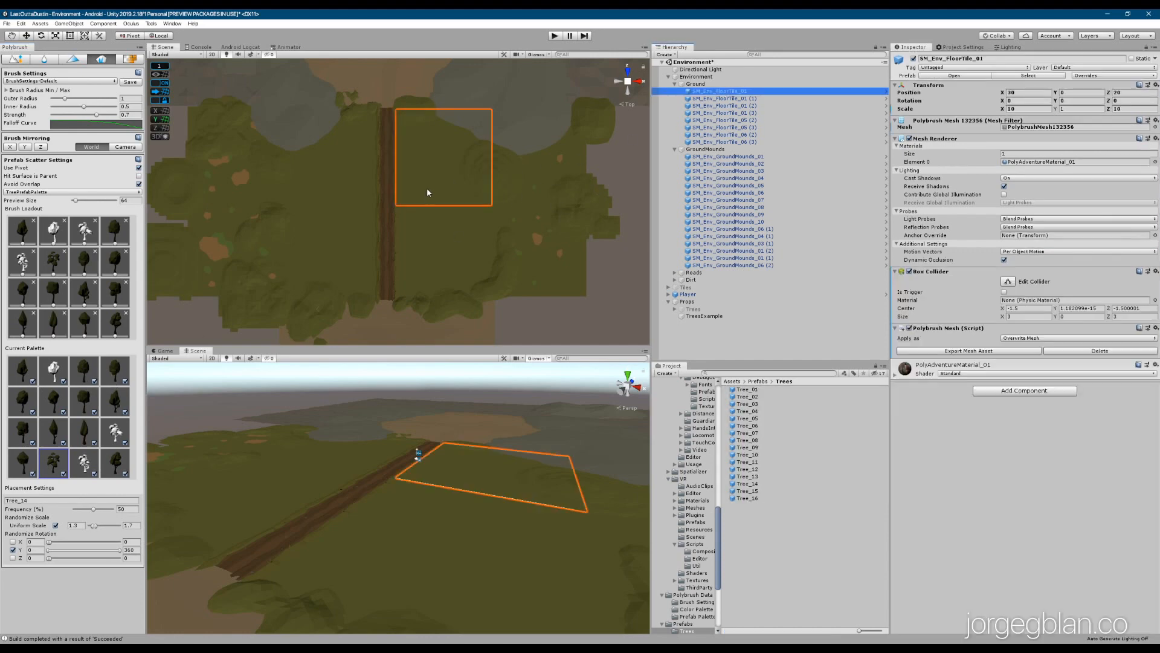
pyautogui.click(434, 181)
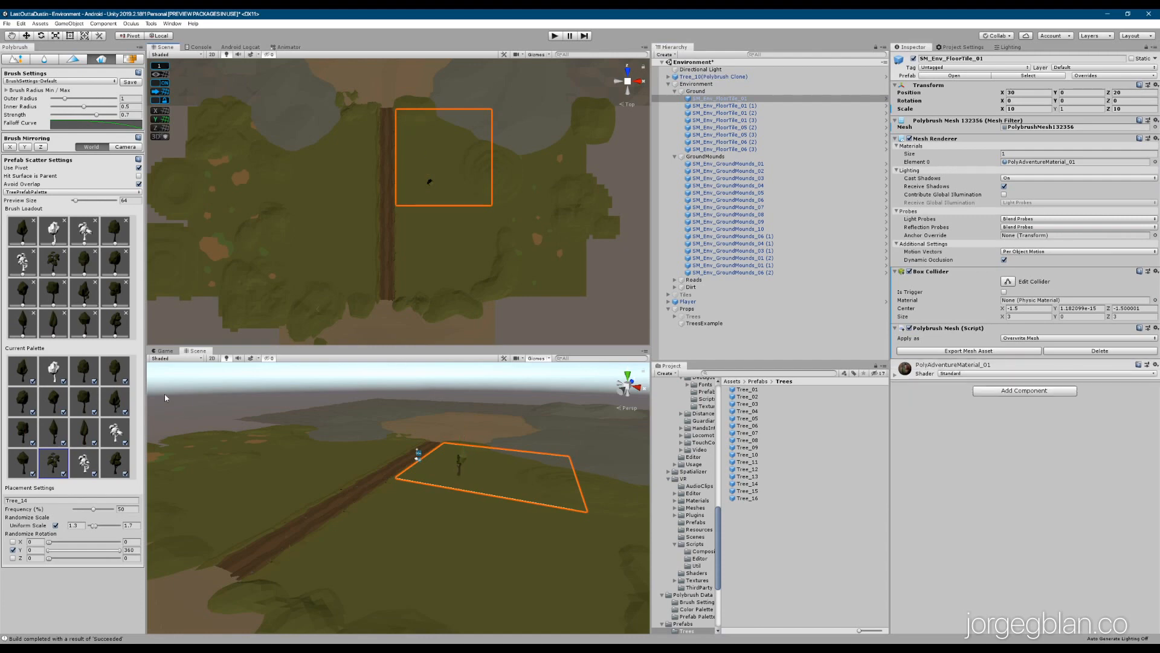
pyautogui.click(139, 168)
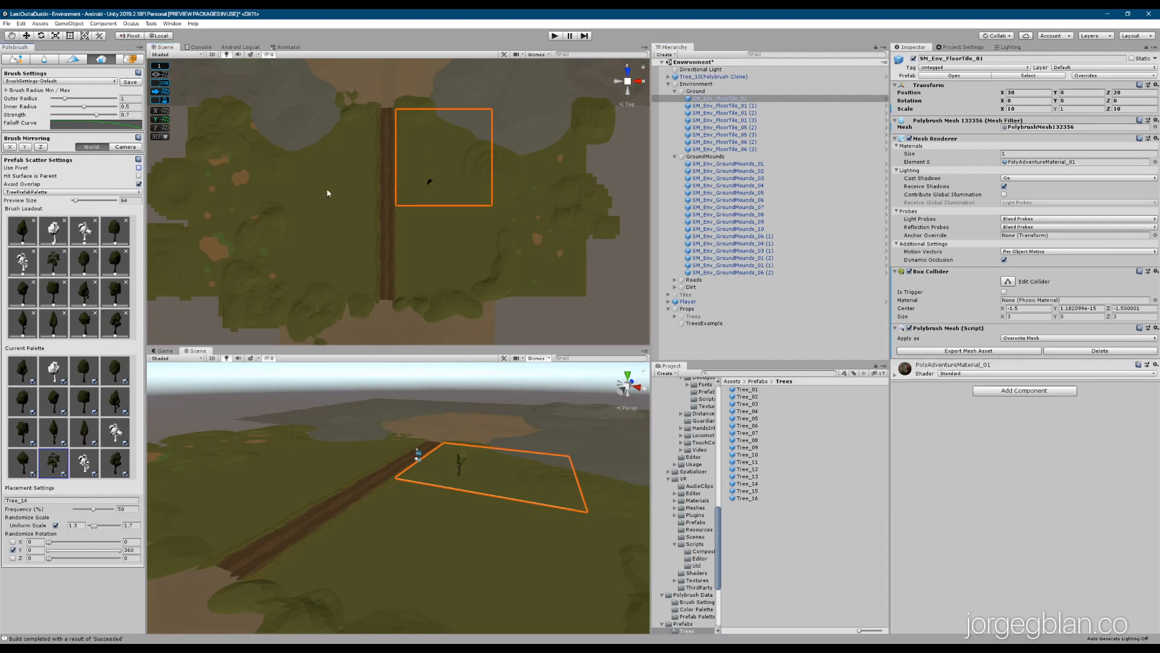
pyautogui.click(411, 185)
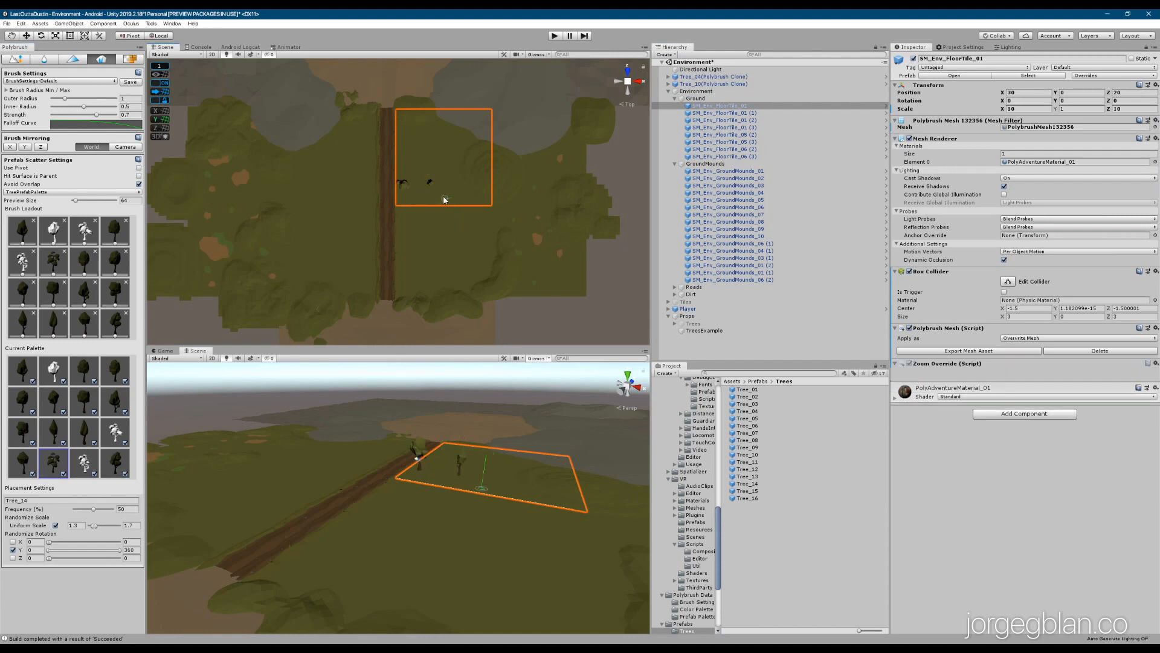
pyautogui.click(448, 188)
pyautogui.scroll(-5, 385, 513)
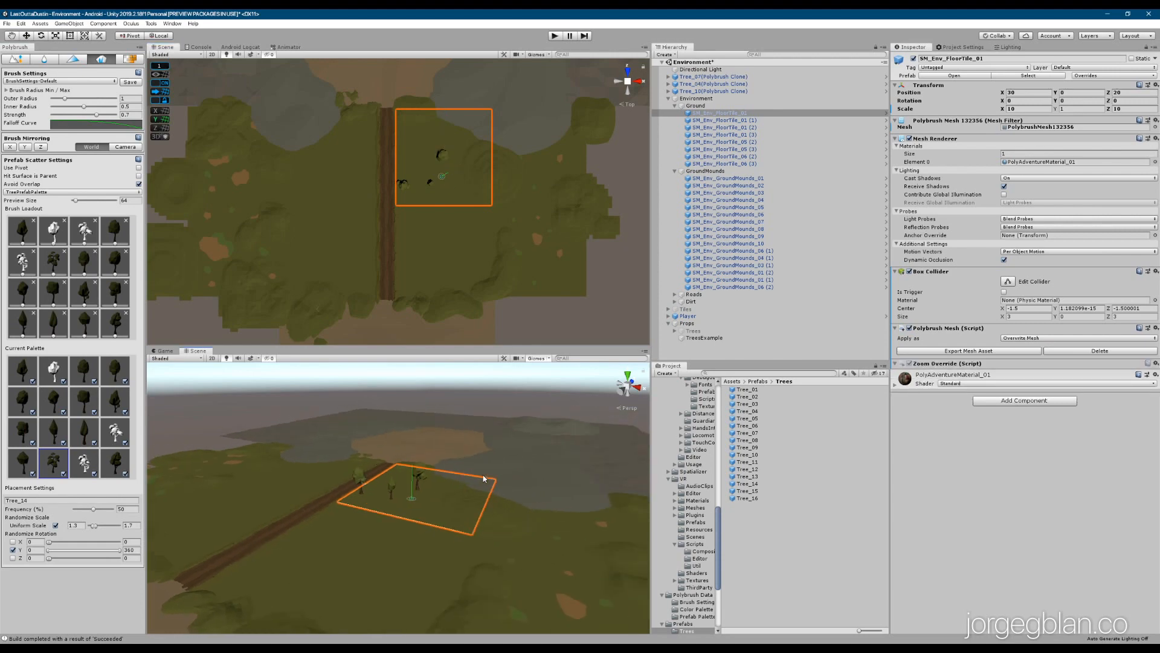
pyautogui.moveTo(384, 511); pyautogui.dragTo(307, 505, button='right')
pyautogui.press('w')
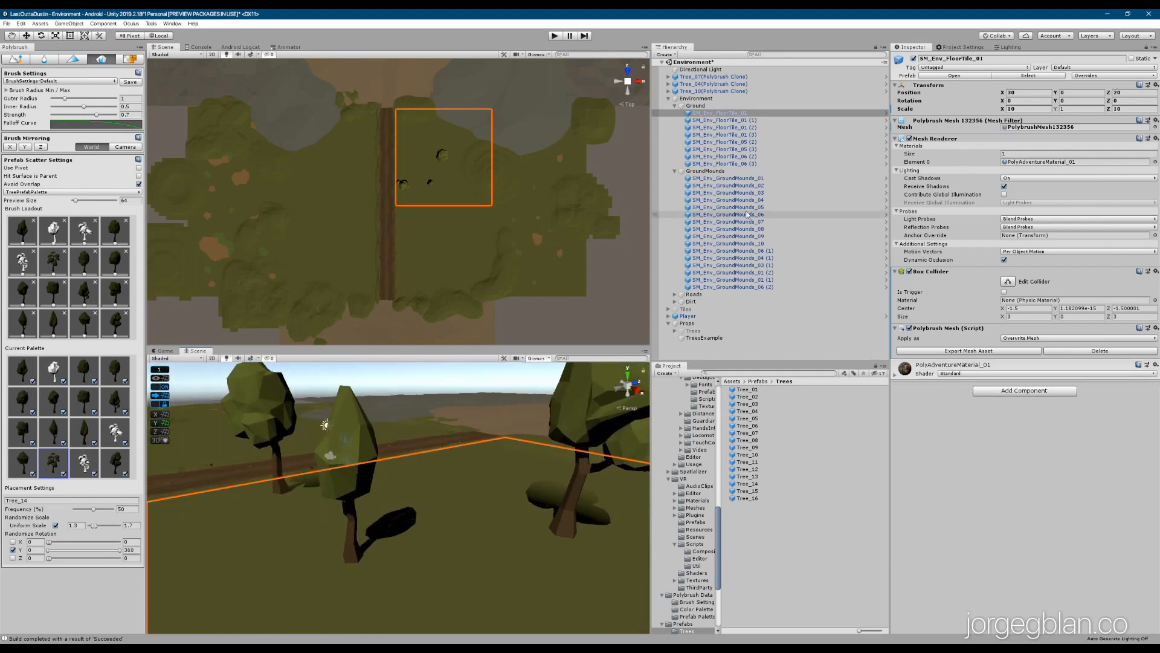
# Step: Delete the three scattered test trees from the scene
pyautogui.click(726, 77)
pyautogui.keyDown('shift'); pyautogui.click(725, 91); pyautogui.keyUp('shift')
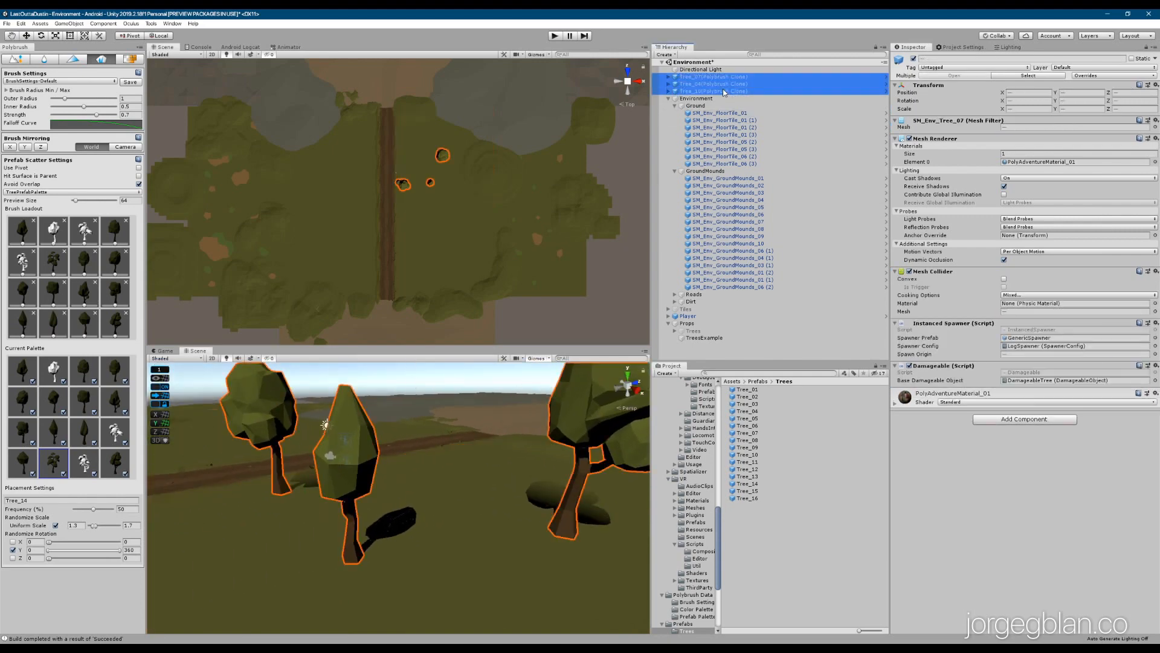
pyautogui.press('Delete')
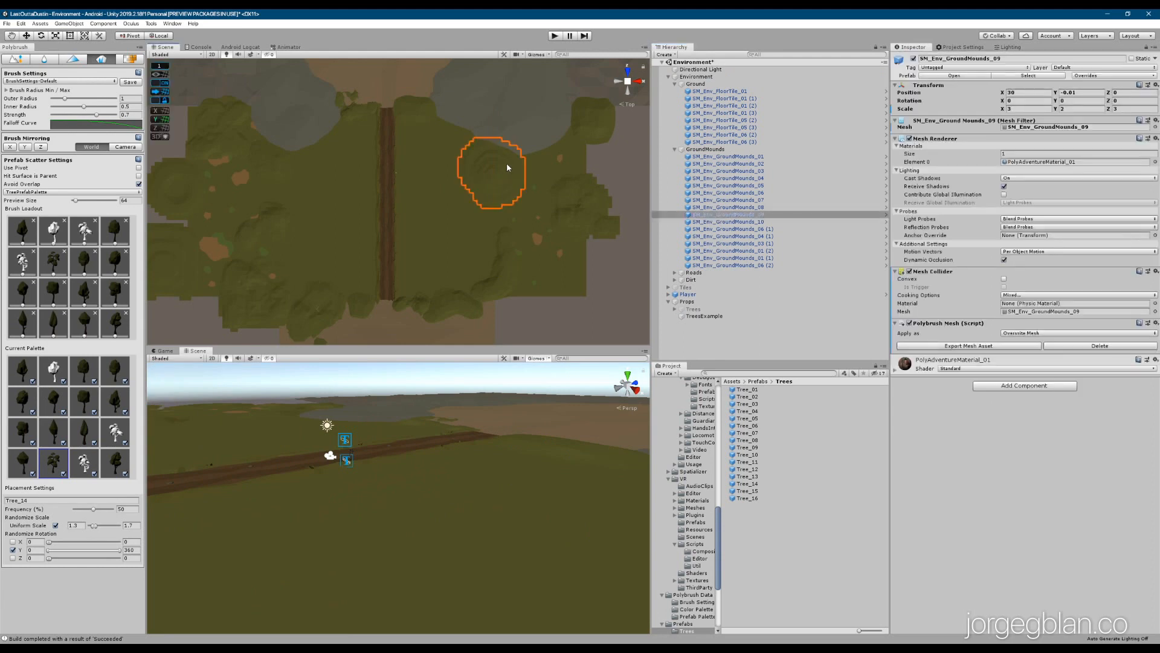
# Step: Scatter trees on SM_Env_GroundMounds_09 with Use Pivot off and inspect how their trunks meet the slope
pyautogui.click(490, 170)
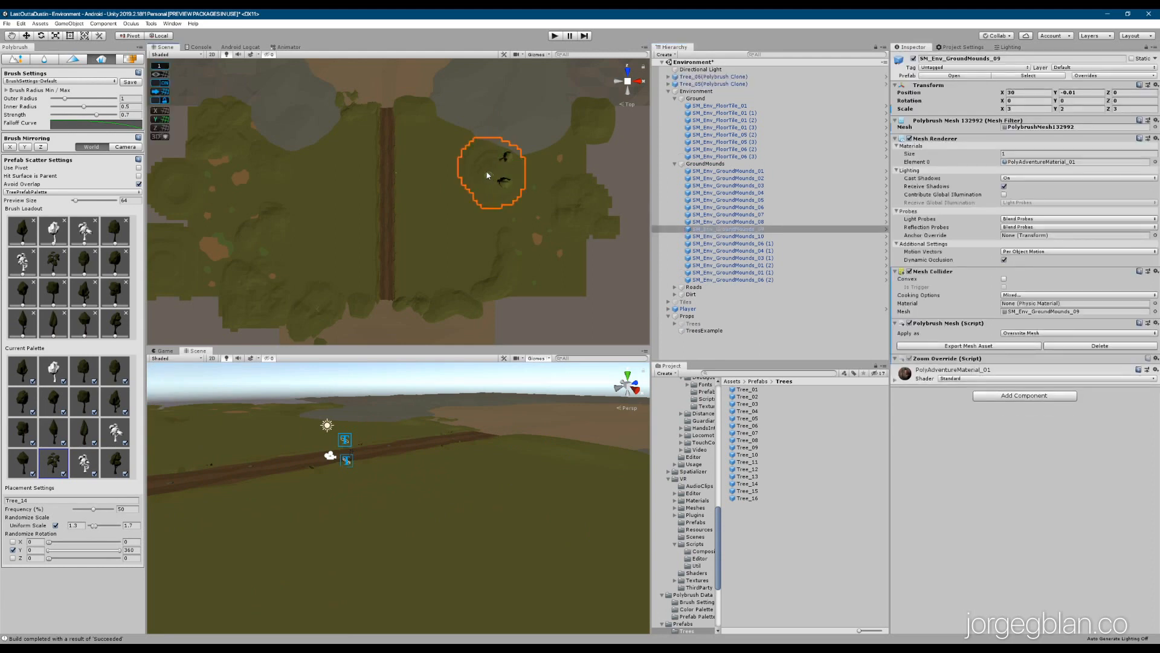
pyautogui.click(491, 176)
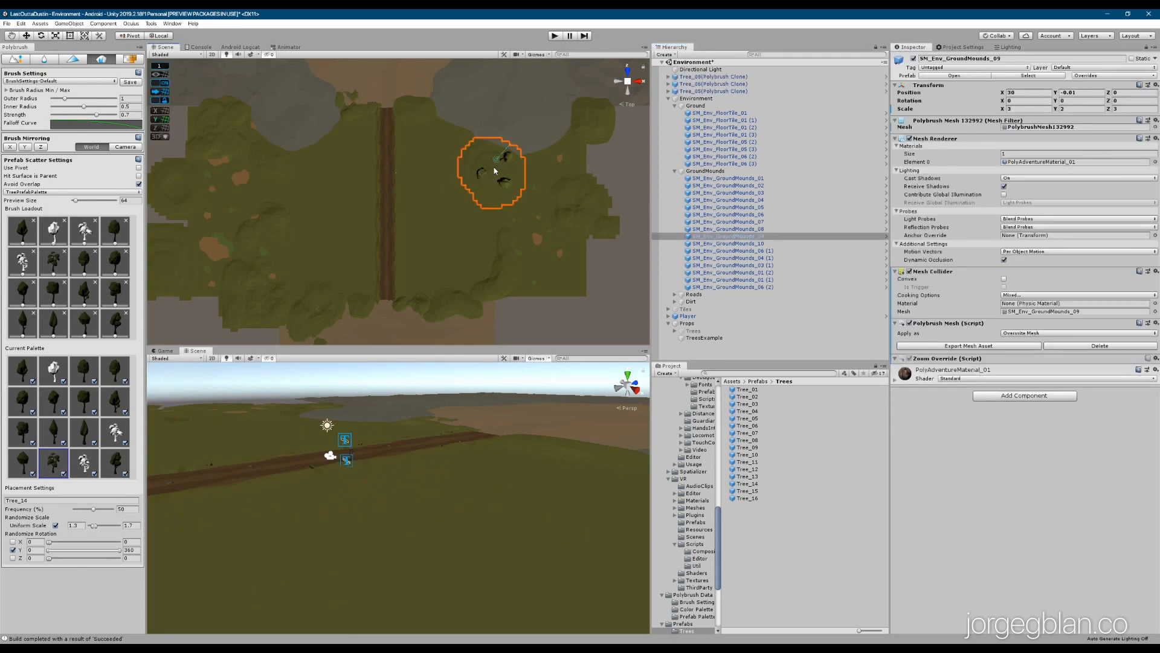
pyautogui.click(491, 163)
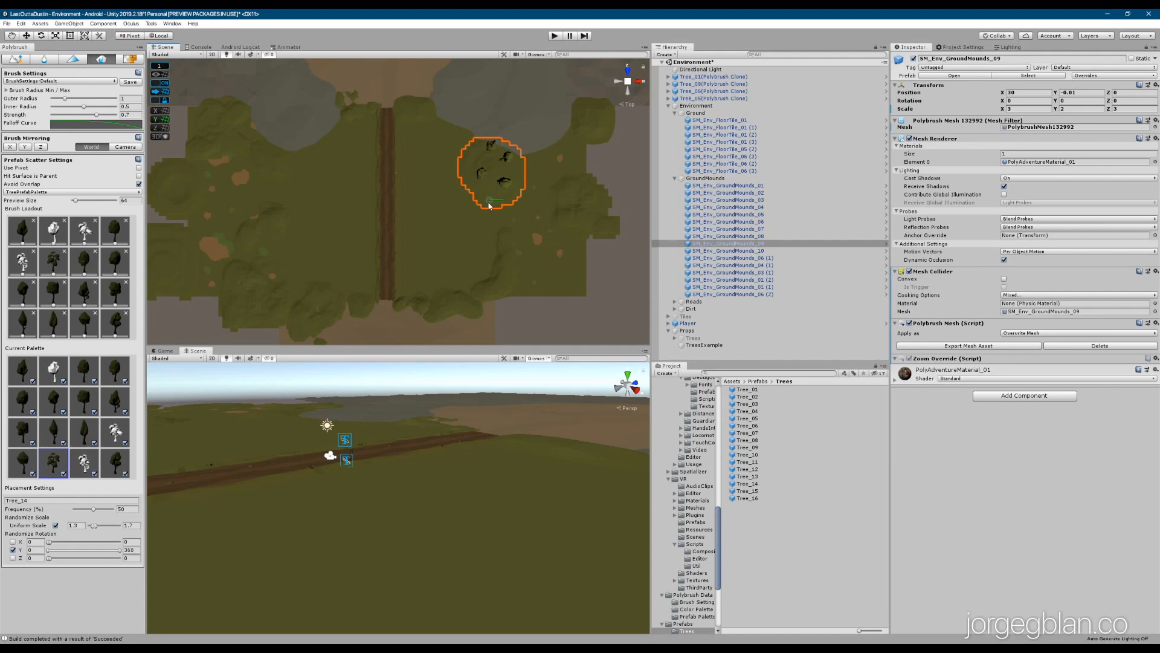
pyautogui.press('f')
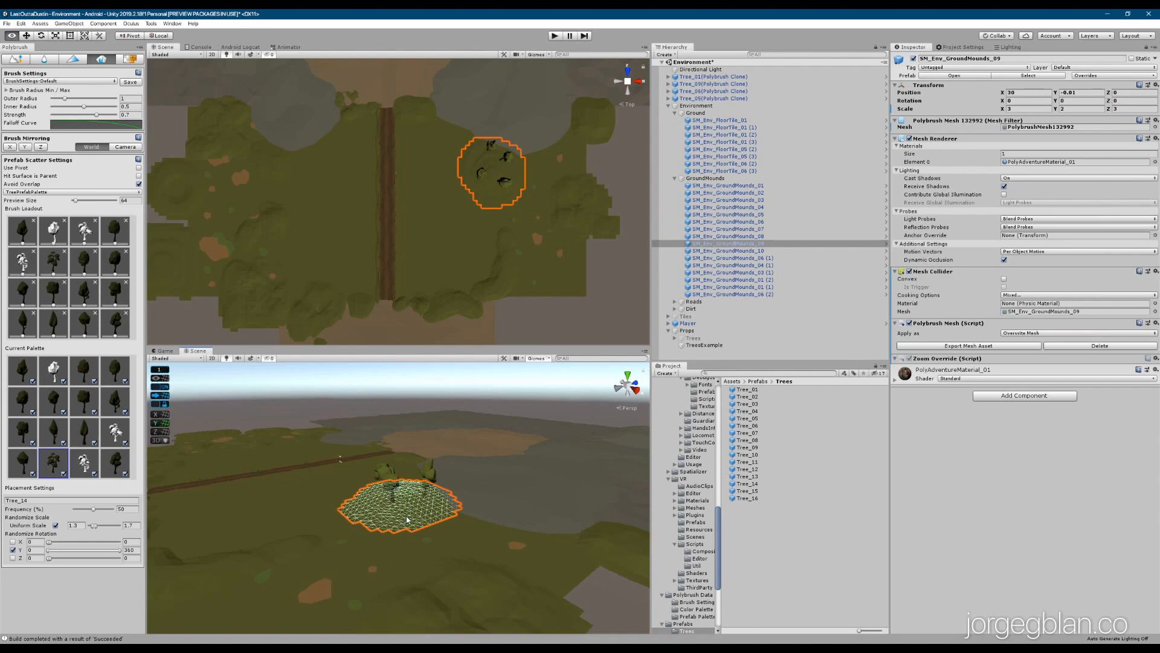
pyautogui.scroll(5, 407, 519)
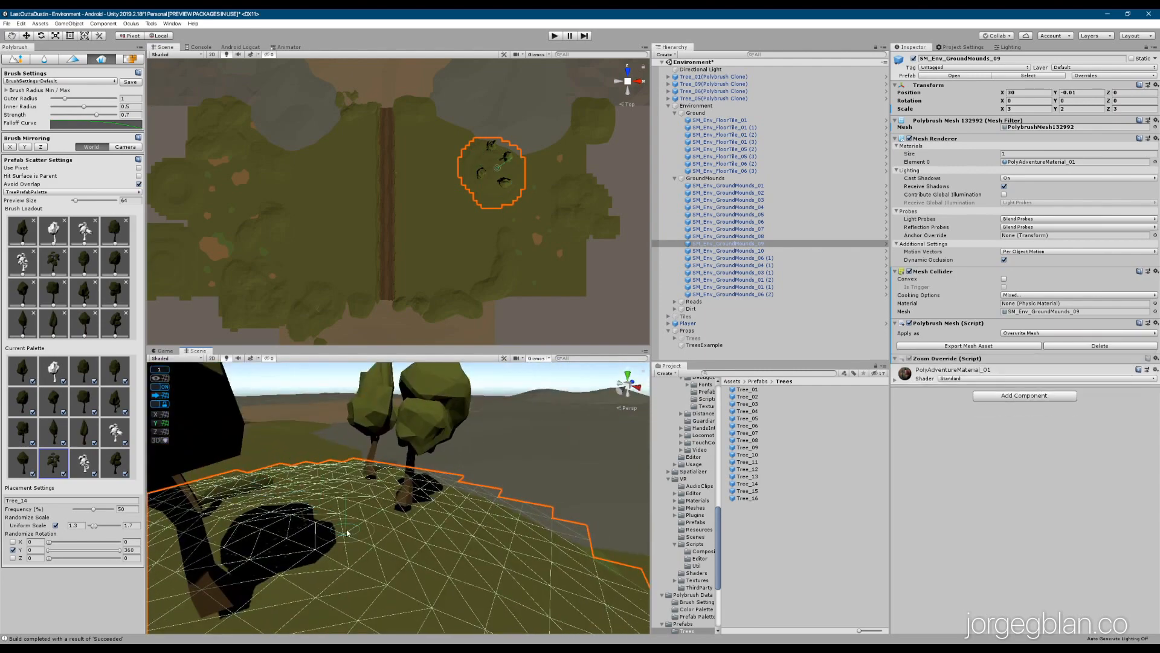
pyautogui.moveTo(347, 533)
pyautogui.mouseDown(button='middle')
pyautogui.moveTo(377, 493)
pyautogui.moveTo(368, 518)
pyautogui.mouseUp(button='middle')
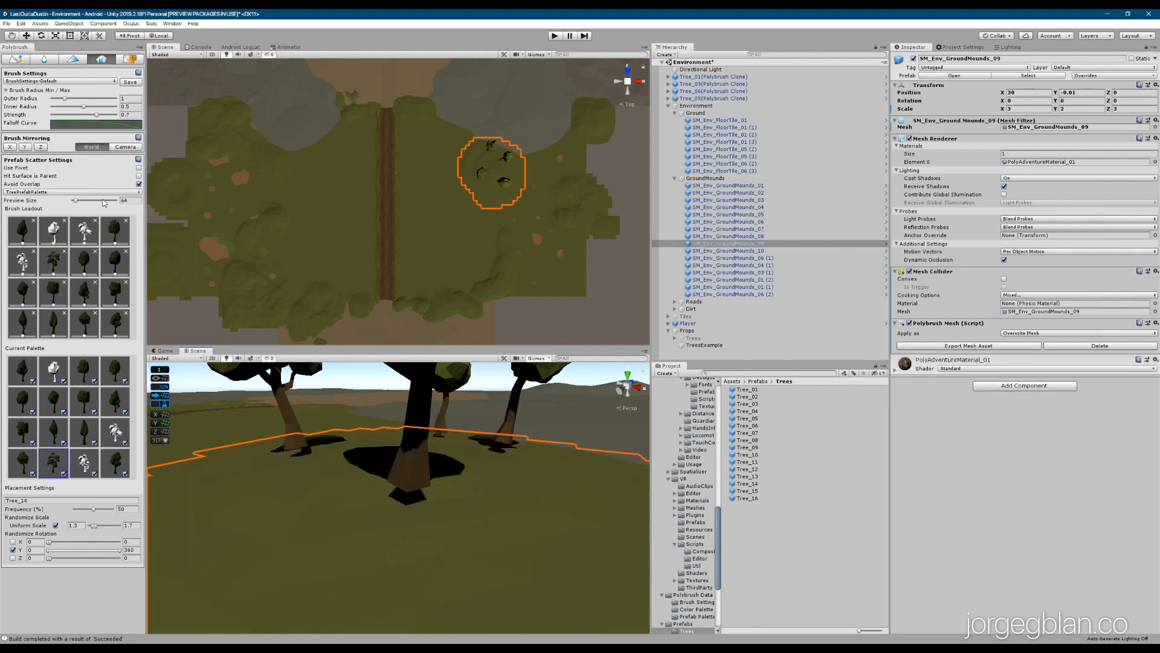
# Step: Turn Use Pivot on and scatter another tree on the same ground mound for comparison
pyautogui.click(139, 168)
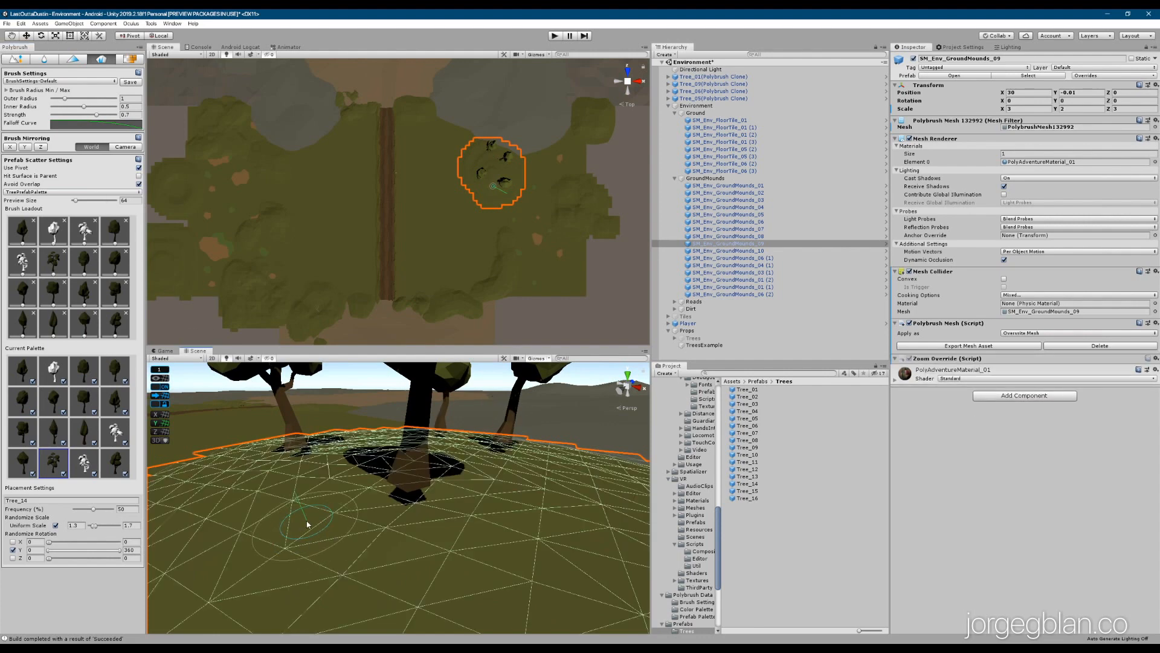
pyautogui.click(299, 500)
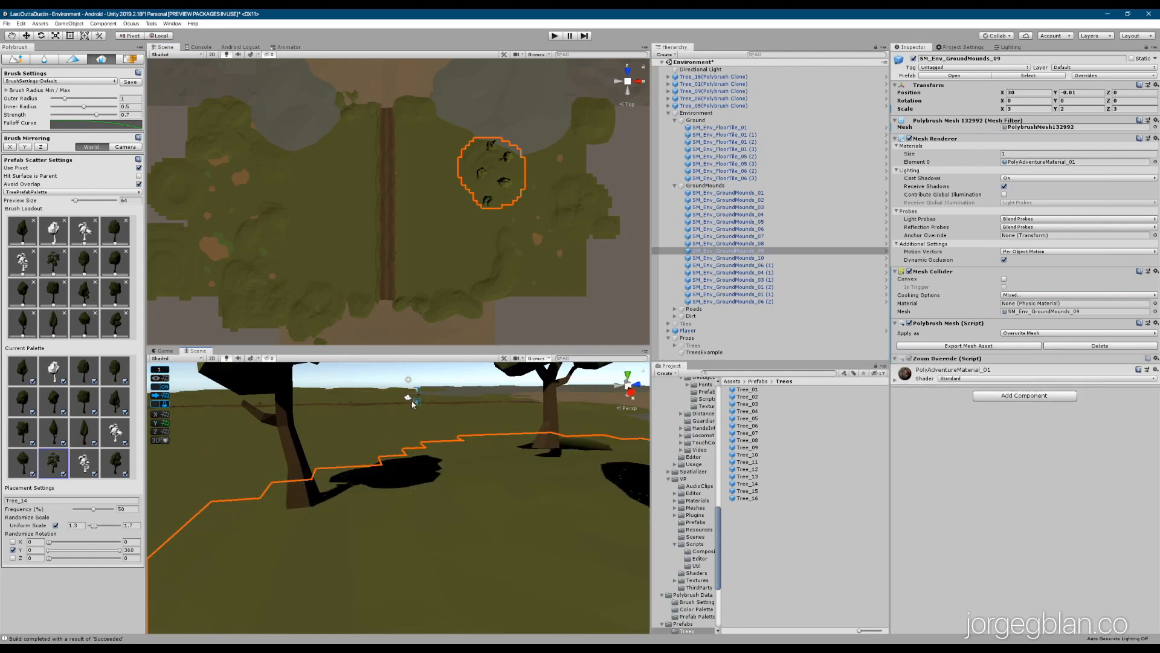
# Step: Undo all the trees scattered on the ground mound
pyautogui.hotkey('ctrl', 'z')
pyautogui.hotkey('ctrl', 'z')
pyautogui.hotkey('ctrl', 'z')
pyautogui.hotkey('ctrl', 'z')
pyautogui.hotkey('ctrl', 'z')
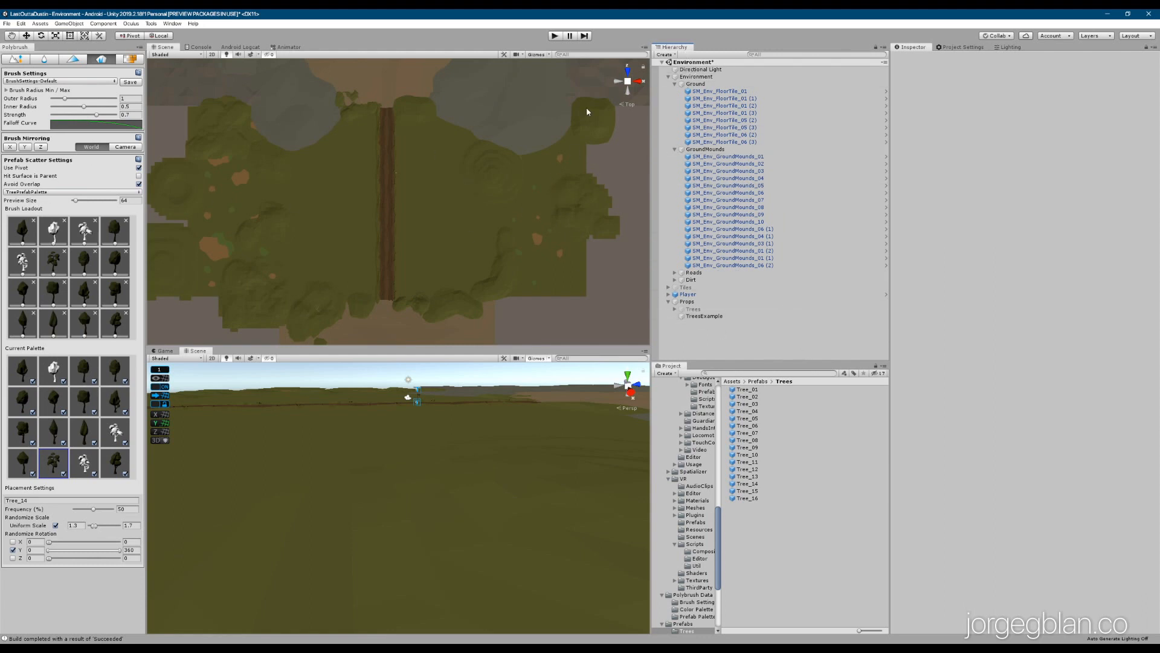
# Step: Select all the floor tiles and ground mounds, and scatter trees over the eastern mound and the floor tile beside it
pyautogui.click(718, 91)
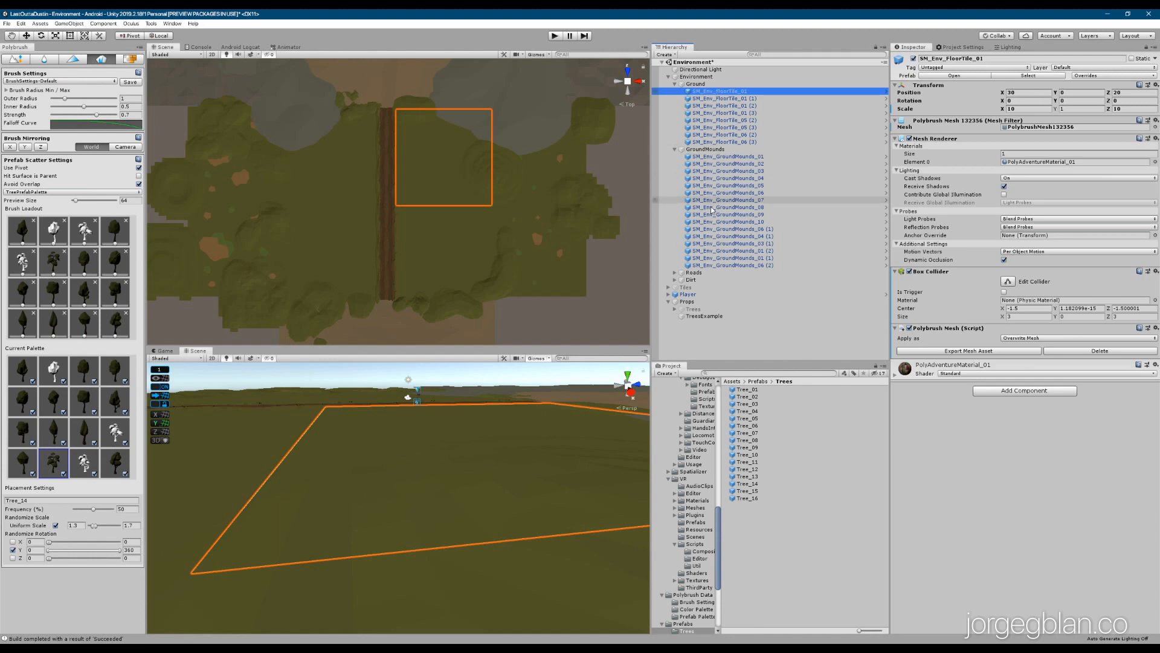
pyautogui.keyDown('shift'); pyautogui.click(736, 265); pyautogui.keyUp('shift')
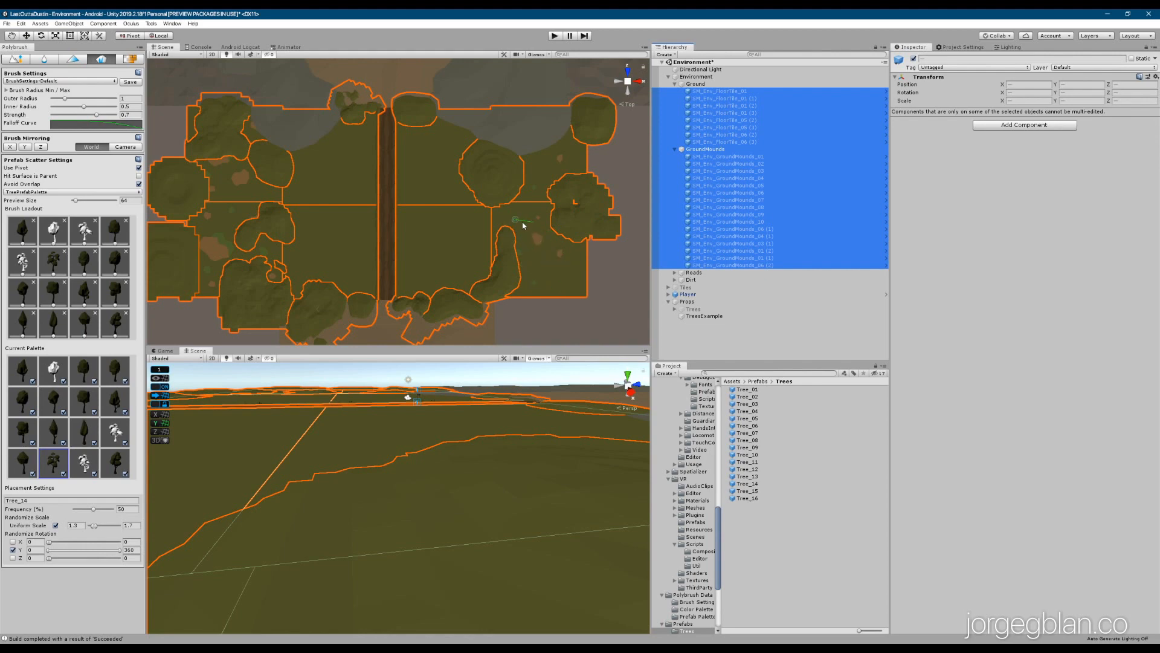
pyautogui.click(564, 215)
pyautogui.moveTo(575, 191)
pyautogui.mouseDown()
pyautogui.moveTo(580, 223)
pyautogui.moveTo(551, 256)
pyautogui.mouseUp()
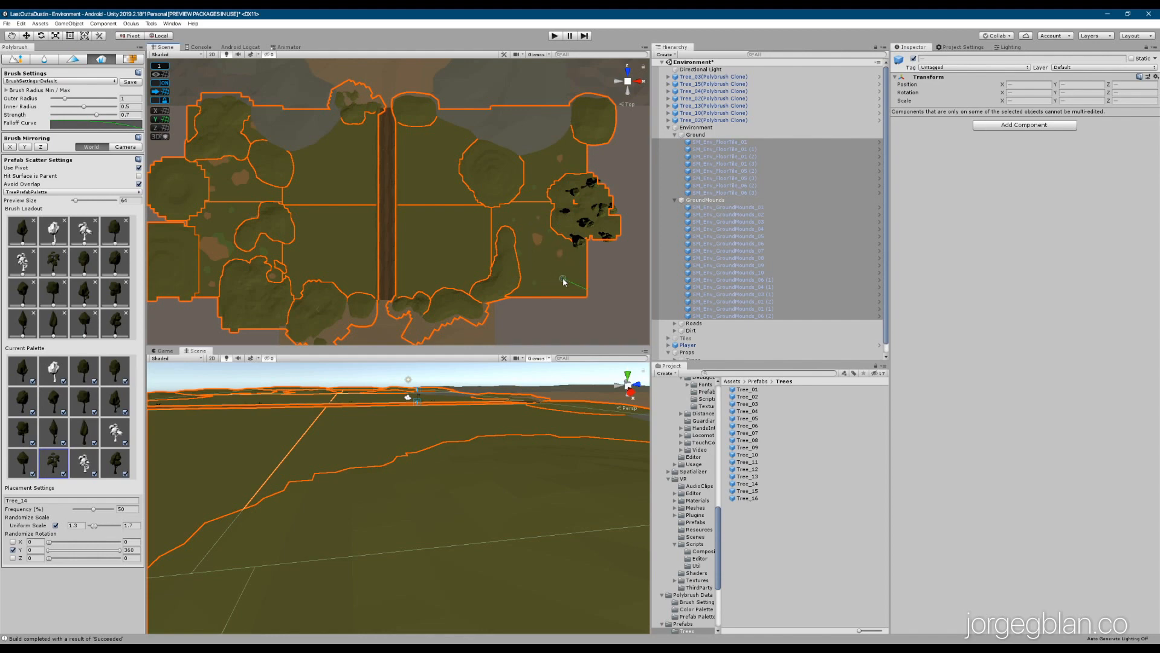
pyautogui.moveTo(556, 279)
pyautogui.mouseDown()
pyautogui.moveTo(562, 249)
pyautogui.moveTo(539, 293)
pyautogui.mouseUp()
pyautogui.moveTo(538, 246); pyautogui.dragTo(539, 253)
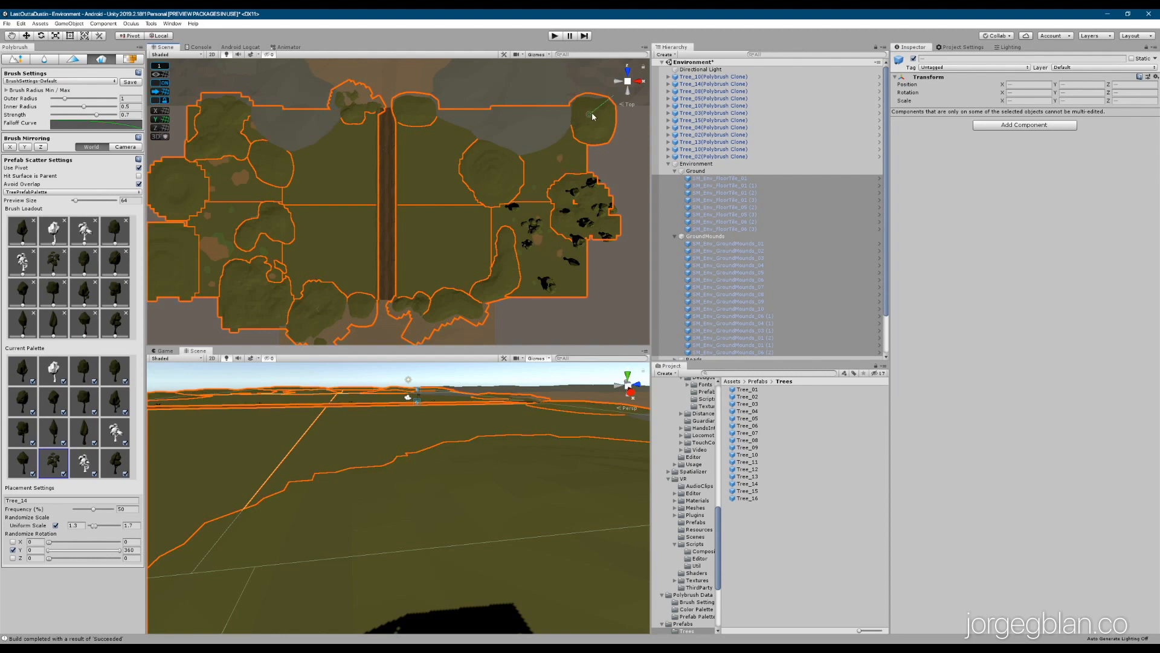
# Step: Scatter more trees from the northeastern mound across the eastern ground and over the southern and western mounds, leaving the central clearing empty
pyautogui.moveTo(591, 114)
pyautogui.mouseDown()
pyautogui.moveTo(596, 124)
pyautogui.moveTo(585, 124)
pyautogui.moveTo(568, 162)
pyautogui.moveTo(553, 154)
pyautogui.moveTo(539, 189)
pyautogui.moveTo(479, 160)
pyautogui.moveTo(483, 293)
pyautogui.moveTo(531, 256)
pyautogui.moveTo(567, 278)
pyautogui.moveTo(551, 167)
pyautogui.moveTo(604, 127)
pyautogui.moveTo(575, 158)
pyautogui.mouseUp()
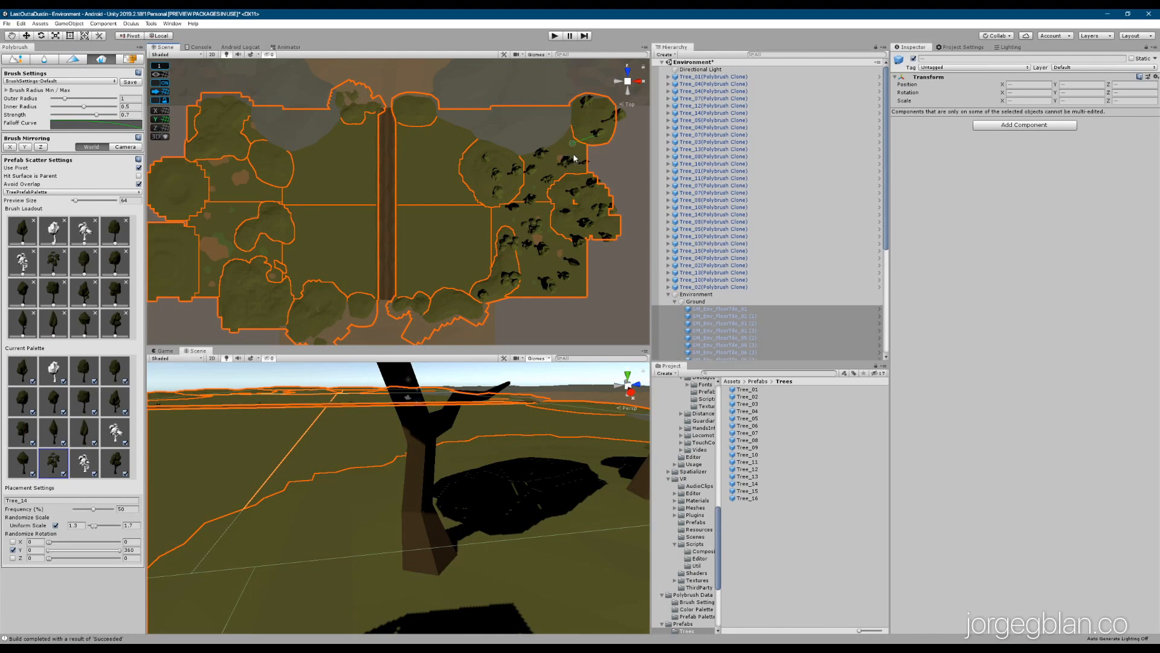
pyautogui.moveTo(464, 308)
pyautogui.mouseDown()
pyautogui.moveTo(345, 294)
pyautogui.moveTo(314, 303)
pyautogui.moveTo(307, 322)
pyautogui.moveTo(235, 307)
pyautogui.moveTo(264, 289)
pyautogui.moveTo(268, 238)
pyautogui.moveTo(264, 226)
pyautogui.moveTo(216, 248)
pyautogui.moveTo(224, 185)
pyautogui.moveTo(266, 154)
pyautogui.moveTo(170, 184)
pyautogui.moveTo(164, 199)
pyautogui.moveTo(193, 188)
pyautogui.moveTo(160, 241)
pyautogui.moveTo(186, 285)
pyautogui.moveTo(161, 260)
pyautogui.moveTo(169, 252)
pyautogui.moveTo(209, 285)
pyautogui.moveTo(311, 254)
pyautogui.mouseUp()
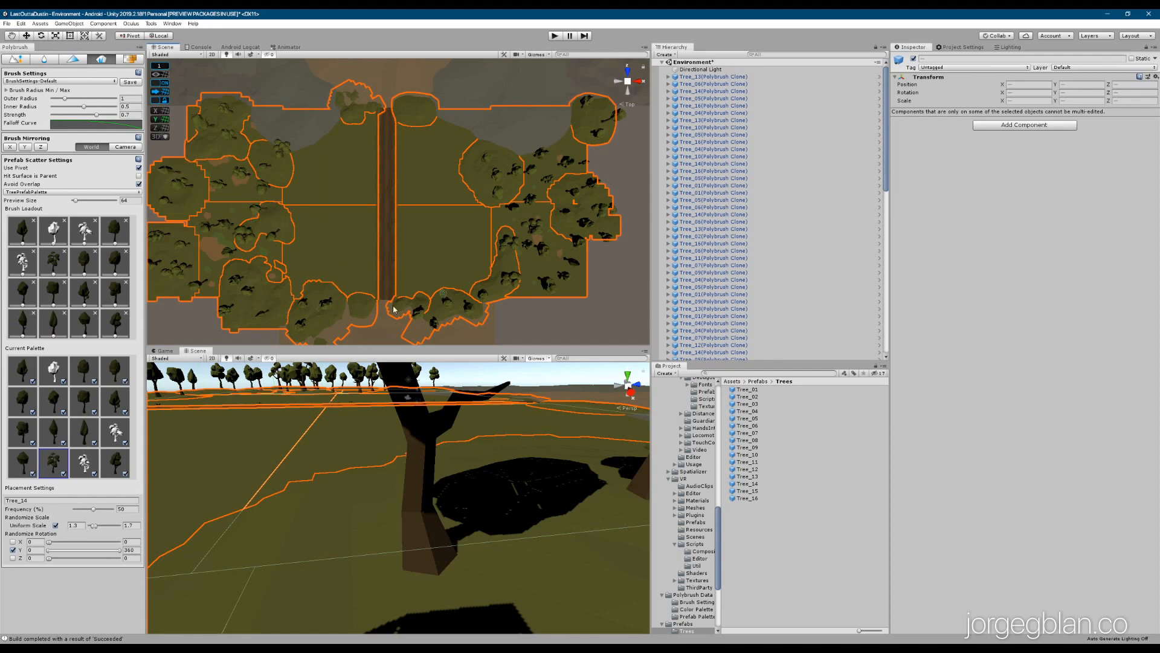
pyautogui.click(361, 307)
# Step: Examine the scattered trees from ground level in the perspective view, looking around the terrain in several directions
pyautogui.moveTo(437, 466); pyautogui.dragTo(126, 403, button='right')
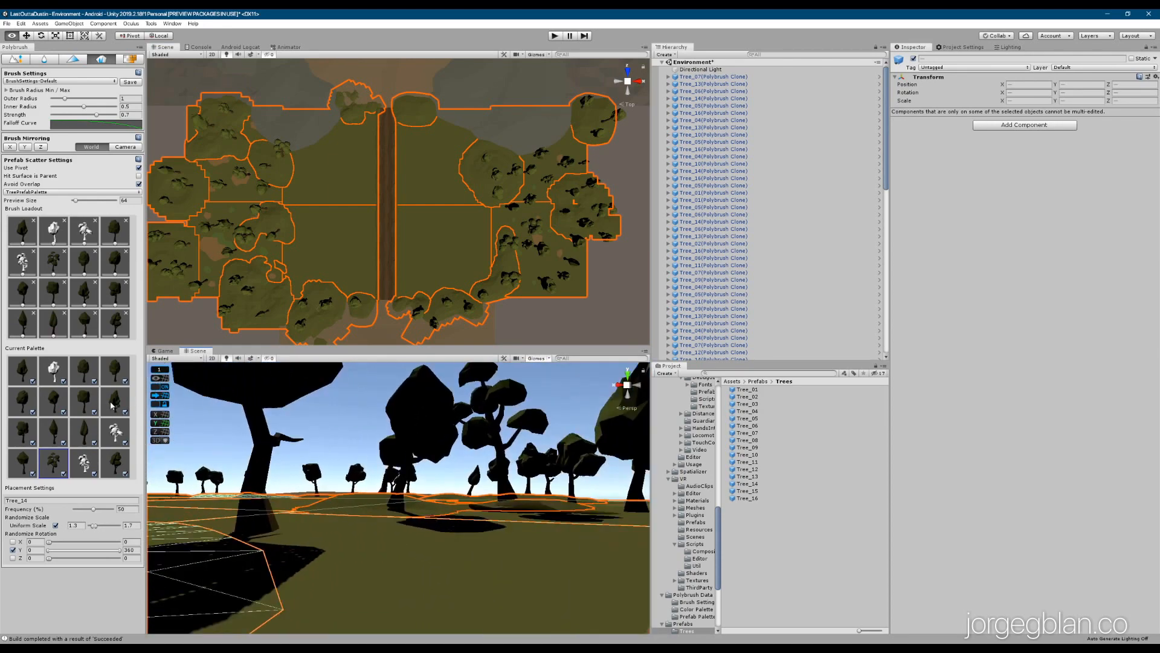
pyautogui.moveTo(64, 366); pyautogui.dragTo(71, 421, button='right')
pyautogui.moveTo(464, 562); pyautogui.dragTo(539, 565, button='right')
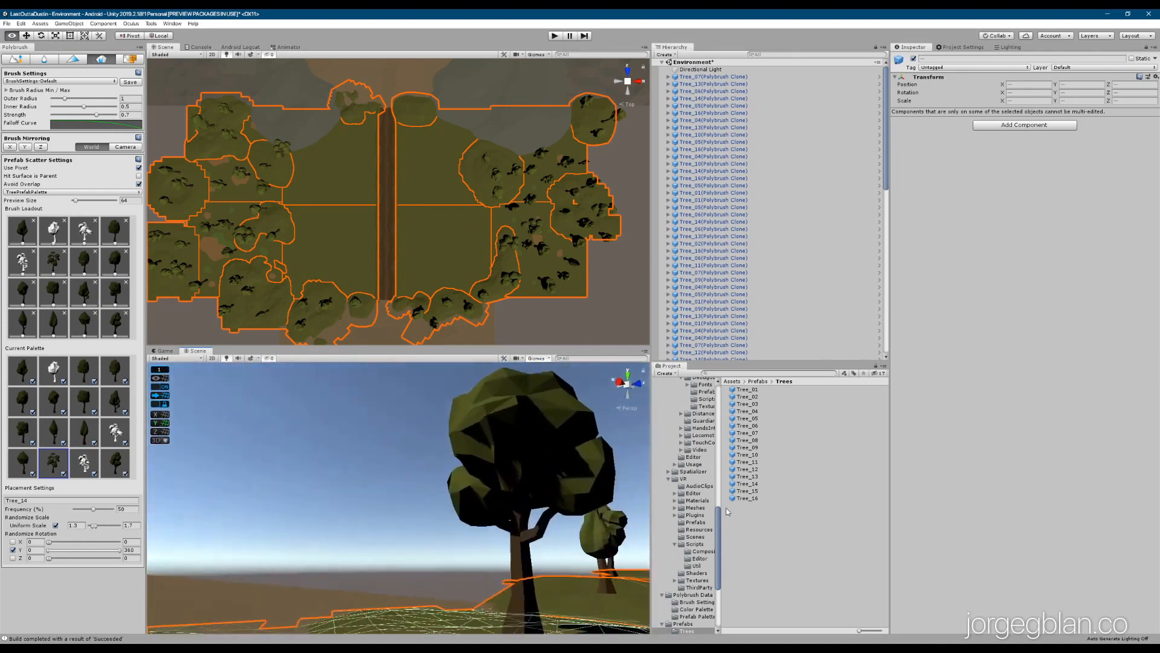
pyautogui.moveTo(610, 562); pyautogui.dragTo(600, 557, button='right')
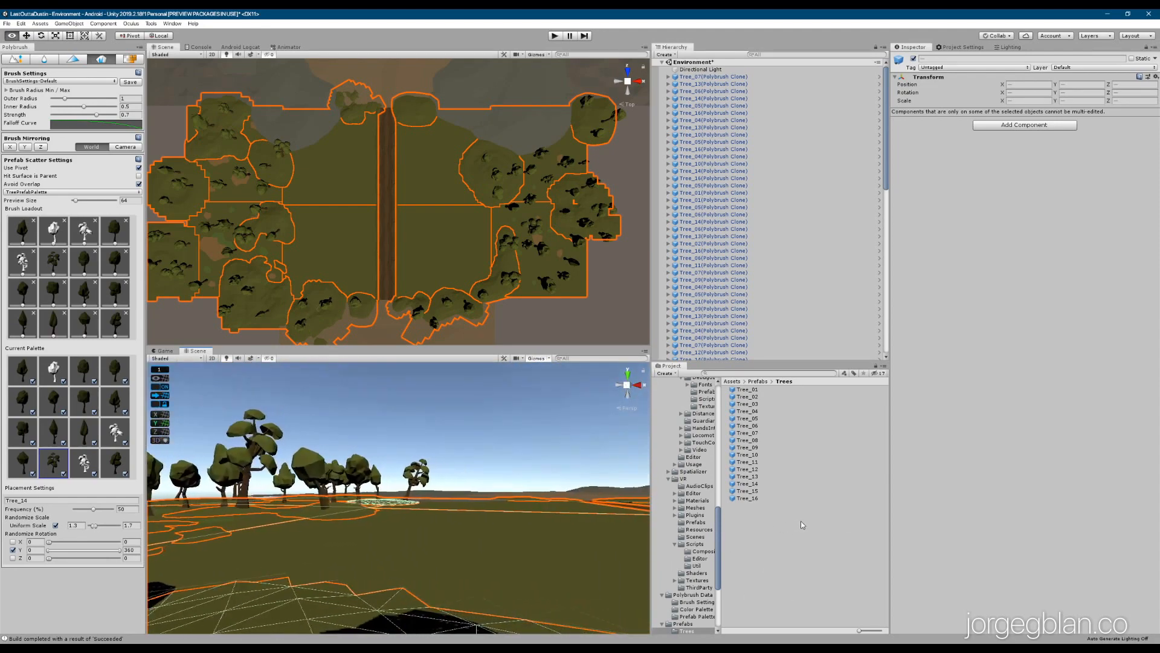
pyautogui.moveTo(802, 524); pyautogui.dragTo(809, 524, button='right')
pyautogui.moveTo(418, 513); pyautogui.dragTo(606, 513, button='right')
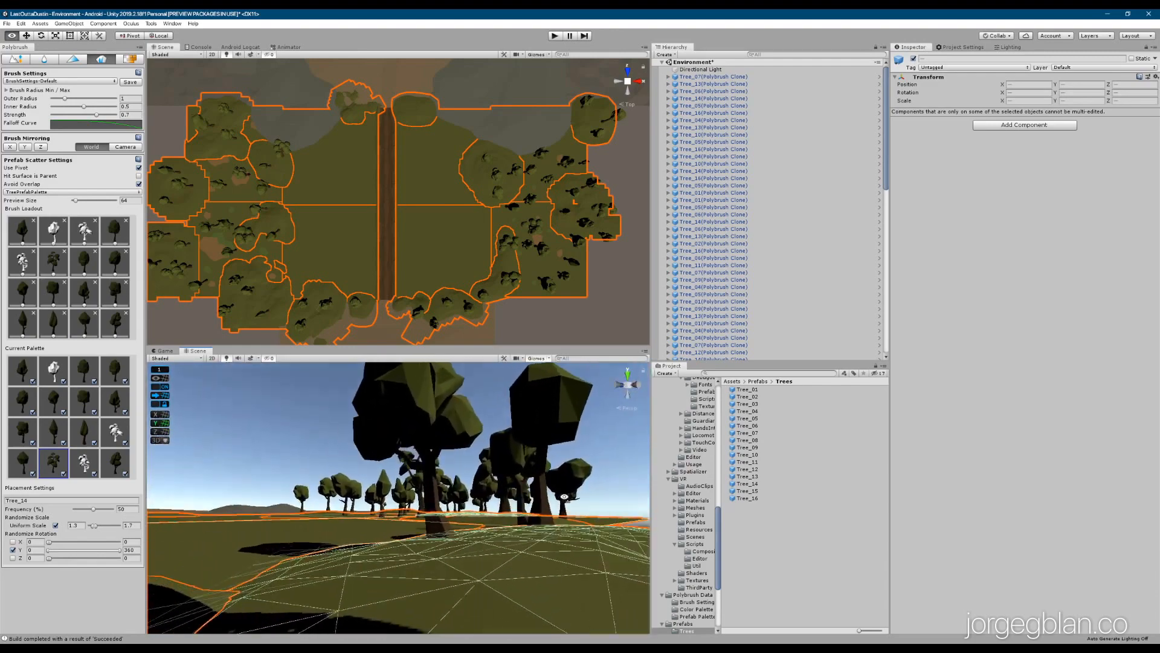
# Step: Select all the scattered Polybrush tree clones in the hierarchy and parent them to the TreesExample object under Props
pyautogui.moveTo(588, 484)
pyautogui.mouseDown(button='right')
pyautogui.moveTo(604, 515)
pyautogui.moveTo(630, 525)
pyautogui.moveTo(688, 520)
pyautogui.moveTo(568, 505)
pyautogui.moveTo(555, 481)
pyautogui.moveTo(556, 562)
pyautogui.moveTo(663, 554)
pyautogui.moveTo(640, 532)
pyautogui.moveTo(617, 465)
pyautogui.moveTo(426, 504)
pyautogui.moveTo(492, 556)
pyautogui.mouseUp(button='right')
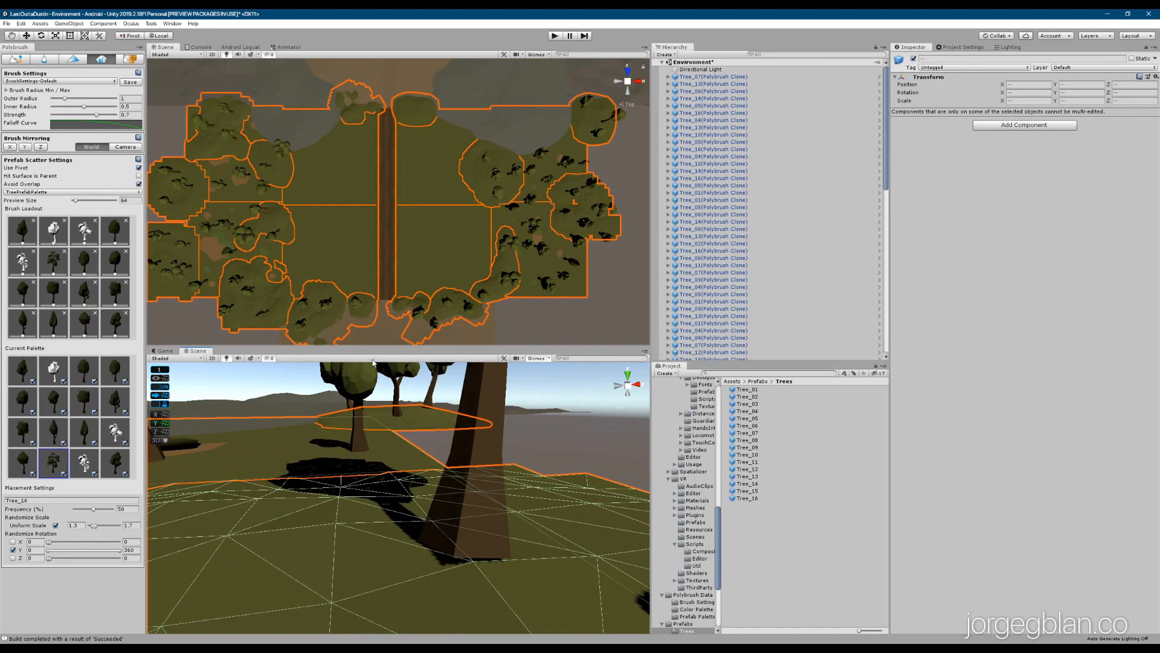
pyautogui.click(687, 71)
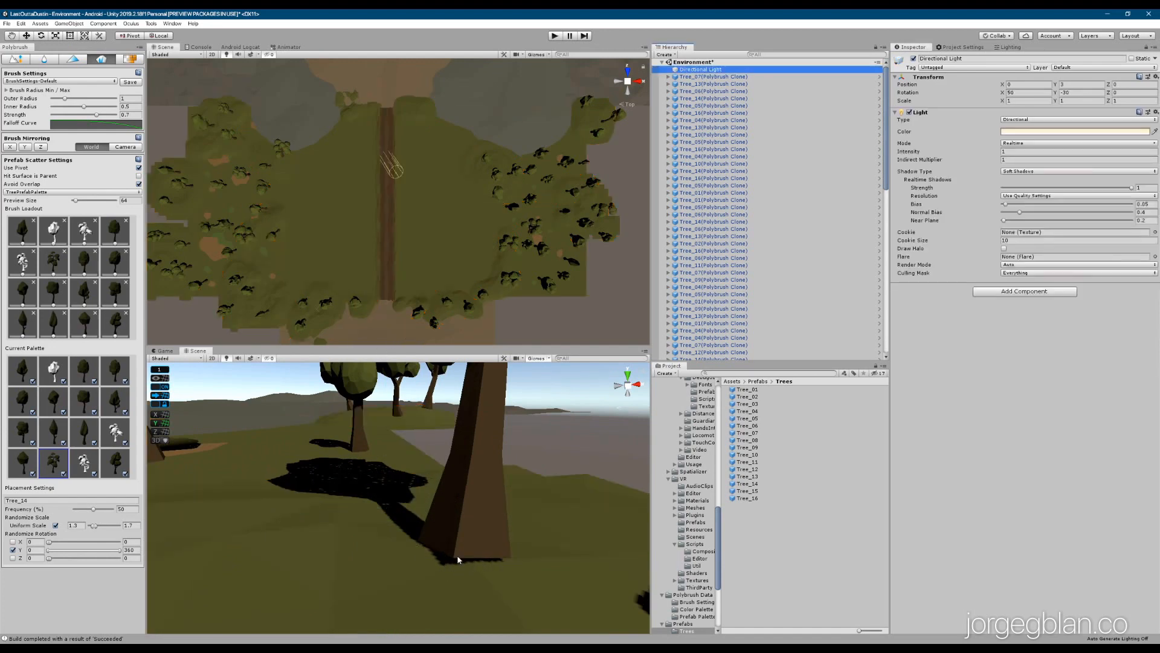
pyautogui.click(717, 76)
pyautogui.scroll(-11, 734, 208)
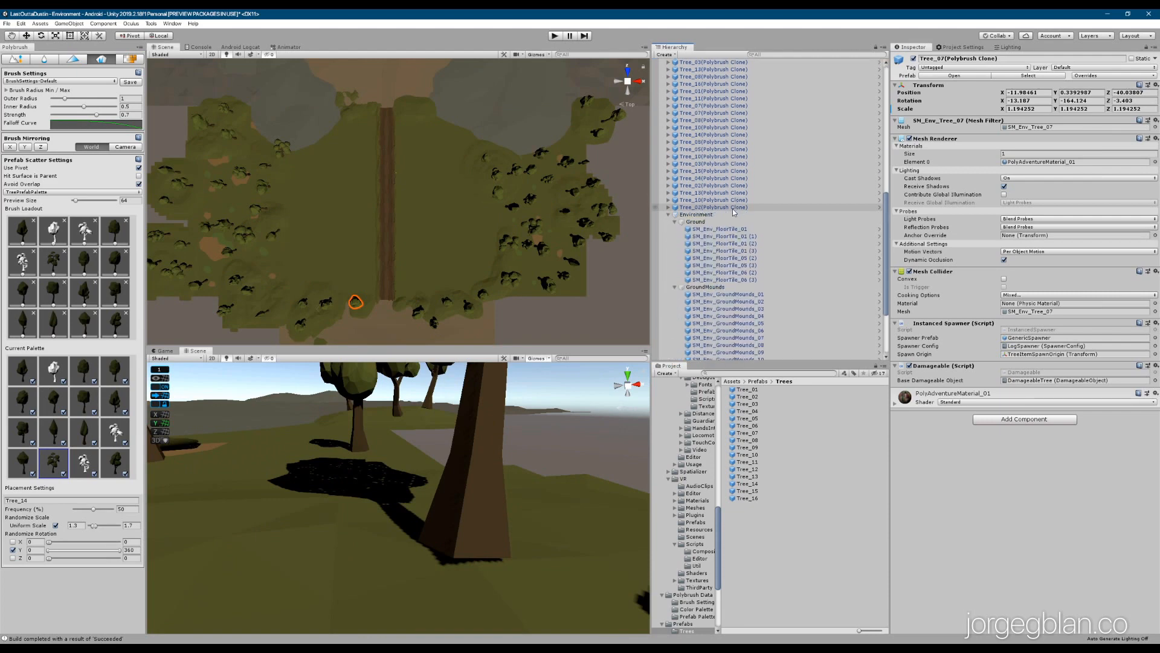
pyautogui.keyDown('shift'); pyautogui.click(732, 207); pyautogui.keyUp('shift')
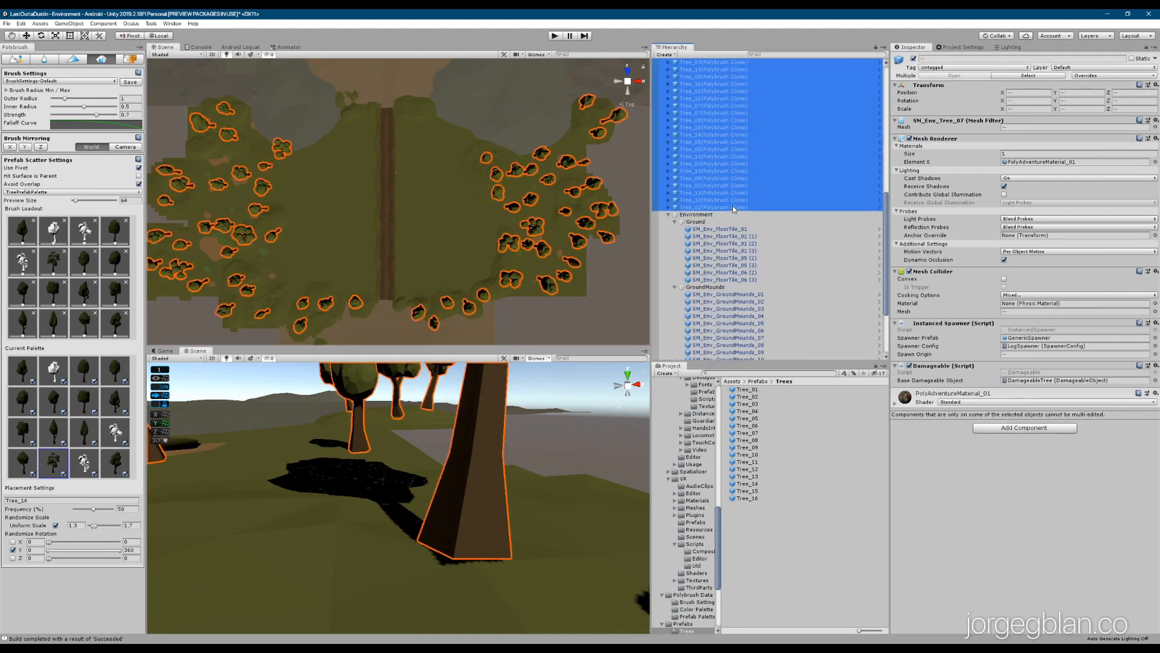
pyautogui.click(668, 215)
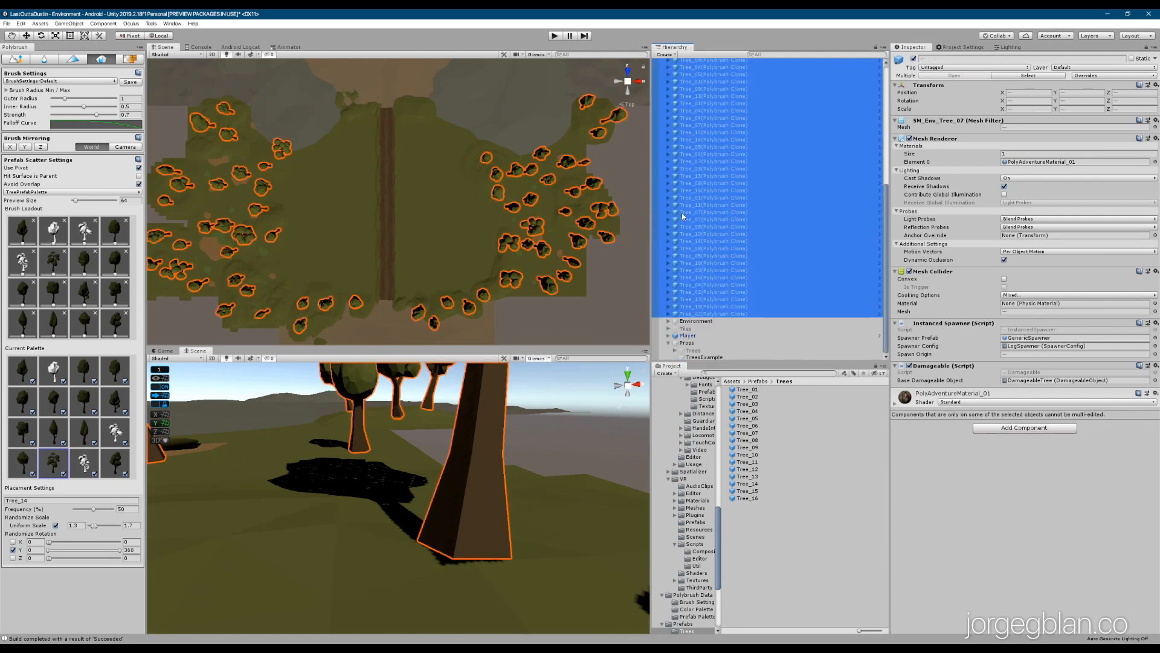
pyautogui.moveTo(689, 248); pyautogui.dragTo(699, 361)
pyautogui.scroll(6, 724, 313)
pyautogui.click(675, 113)
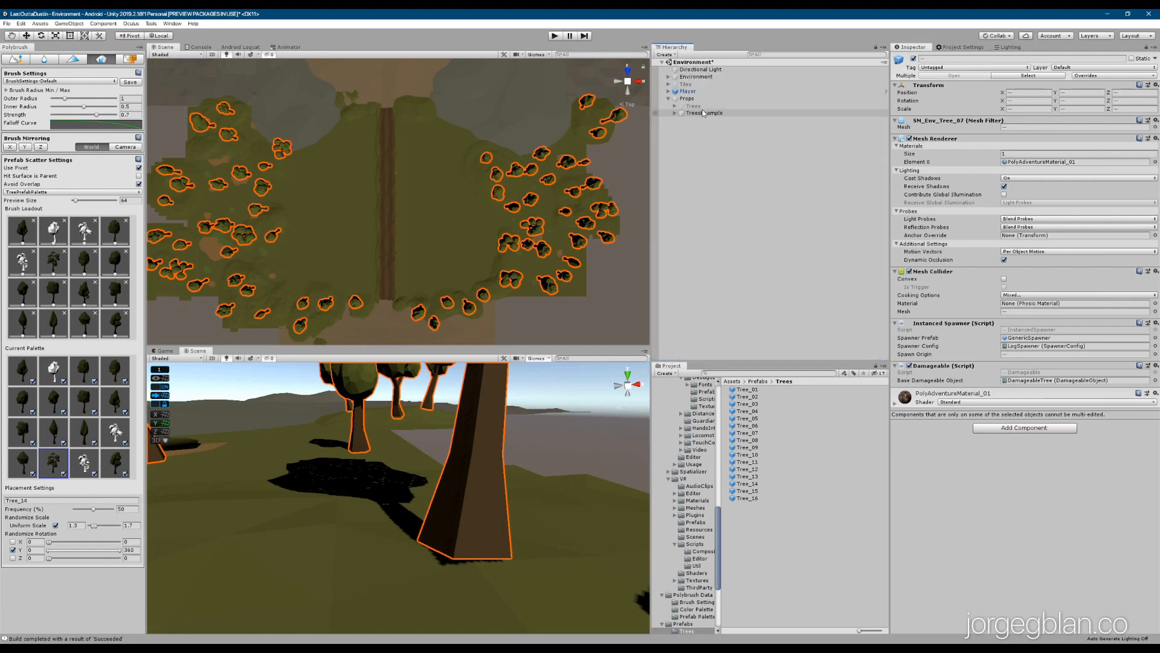
# Step: Set the TreesExample group's Y position to -0.12 to sink the trunks into the ground, and save the scene
pyautogui.click(703, 113)
pyautogui.click(1071, 86)
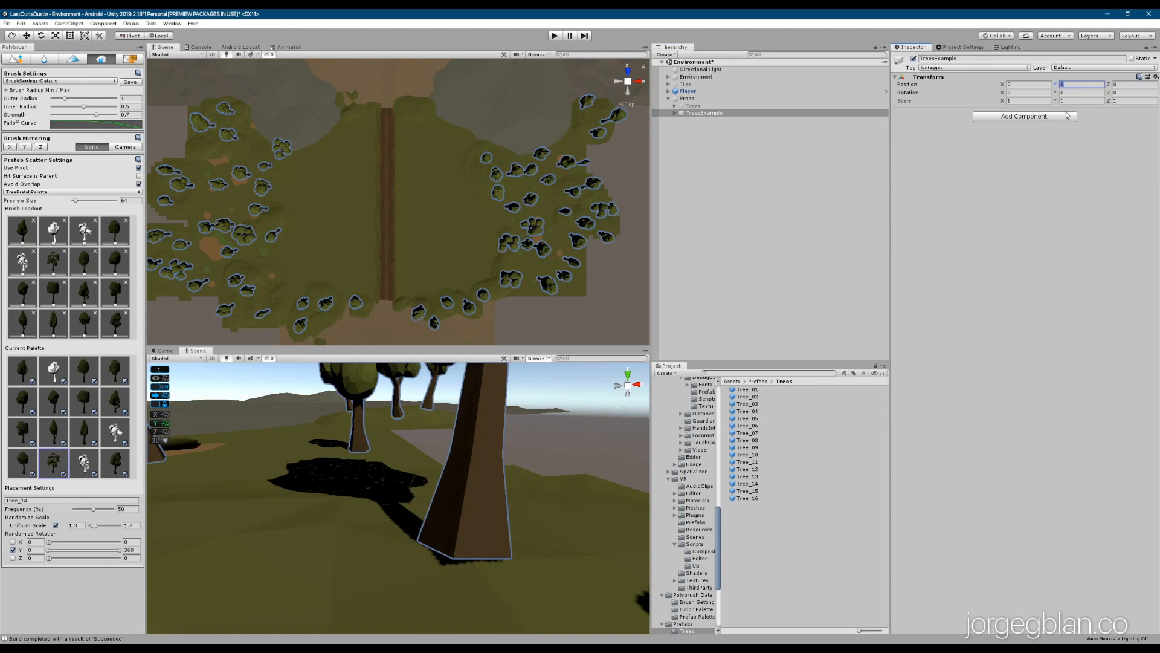
pyautogui.write('-0.12')
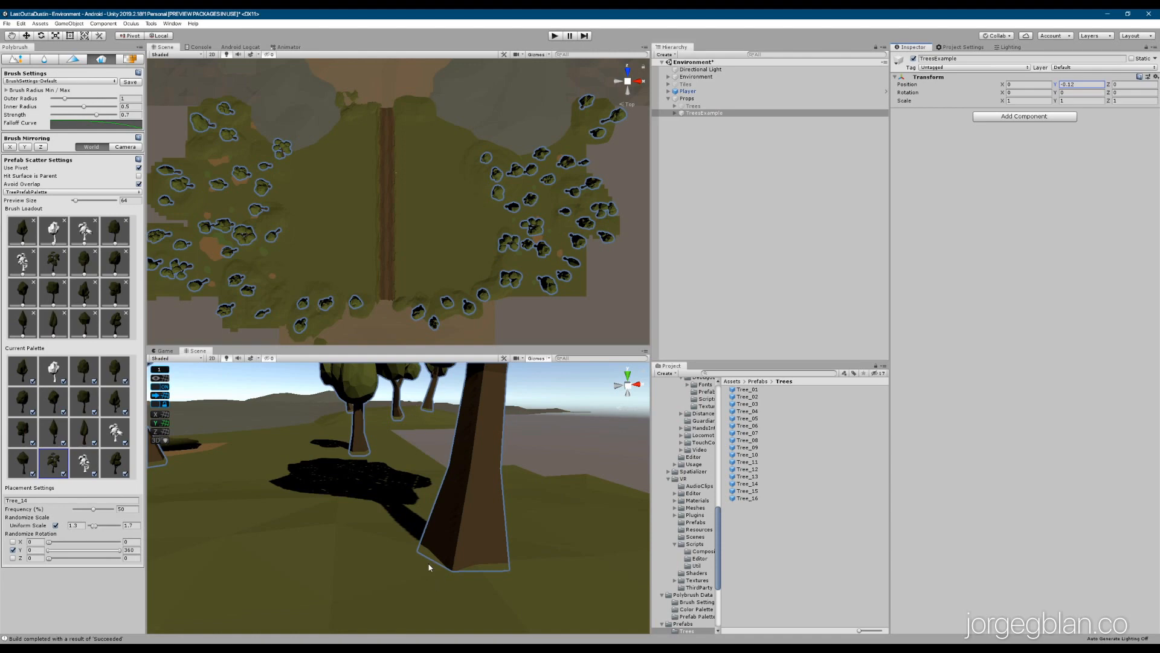
pyautogui.moveTo(381, 540); pyautogui.dragTo(355, 485, button='right')
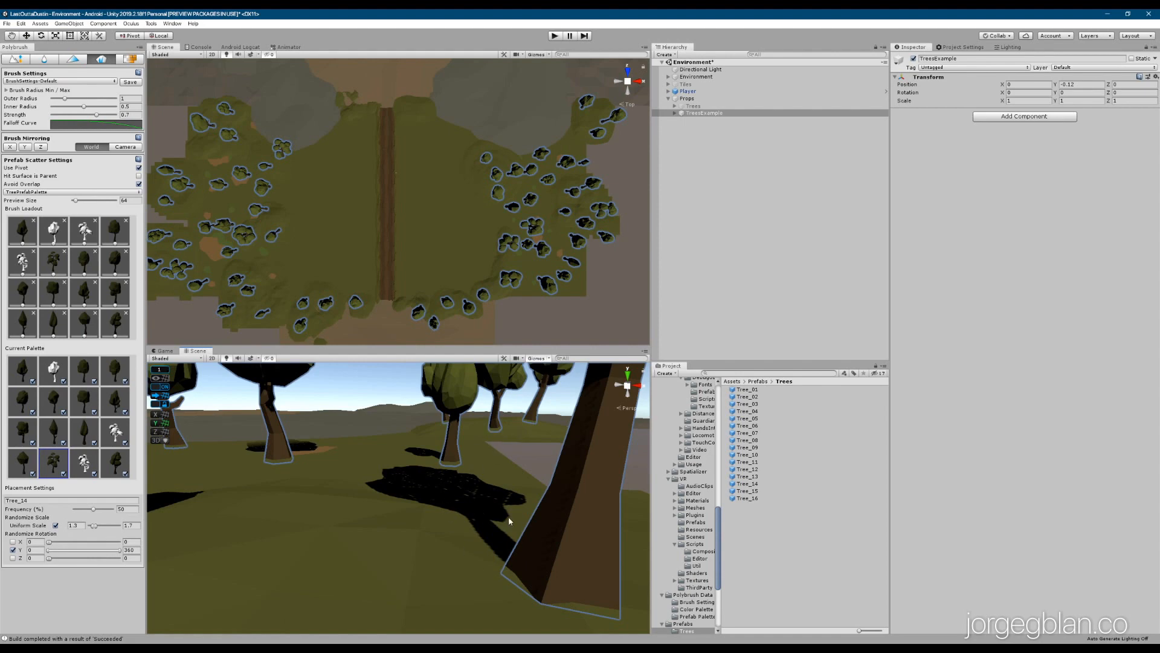
pyautogui.hotkey('ctrl', 's')
pyautogui.click(694, 135)
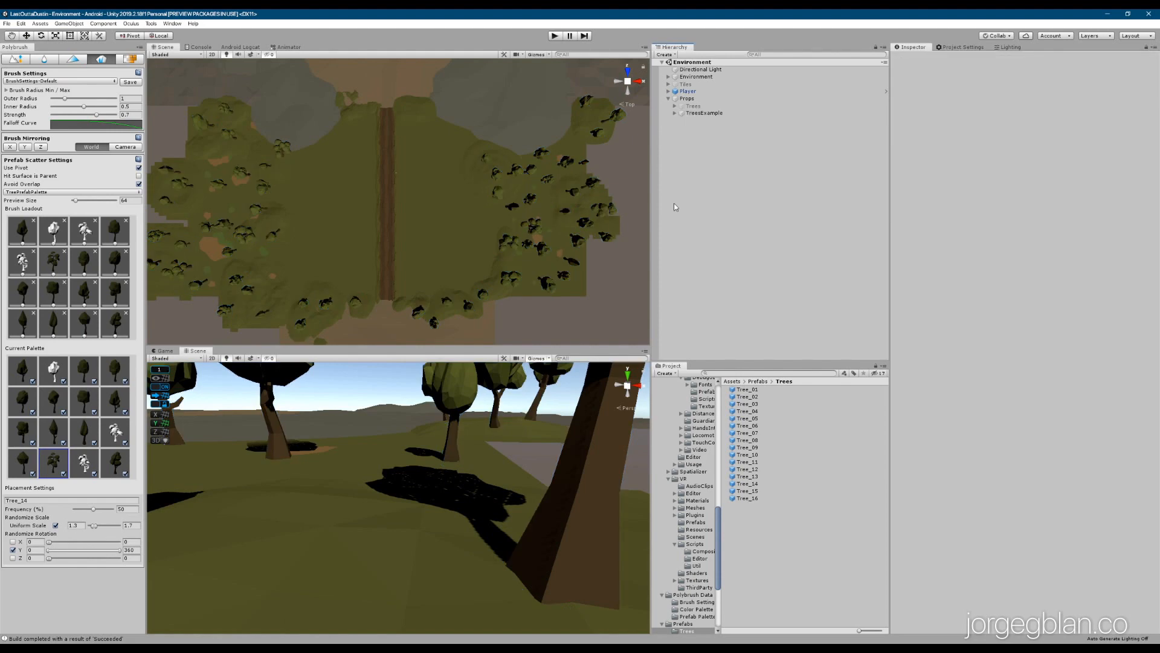
# Step: Run the scene in play mode to preview the trees, stop it, and reactivate Polybrush's prefab scatter mode
pyautogui.hotkey('ctrl', 'p')
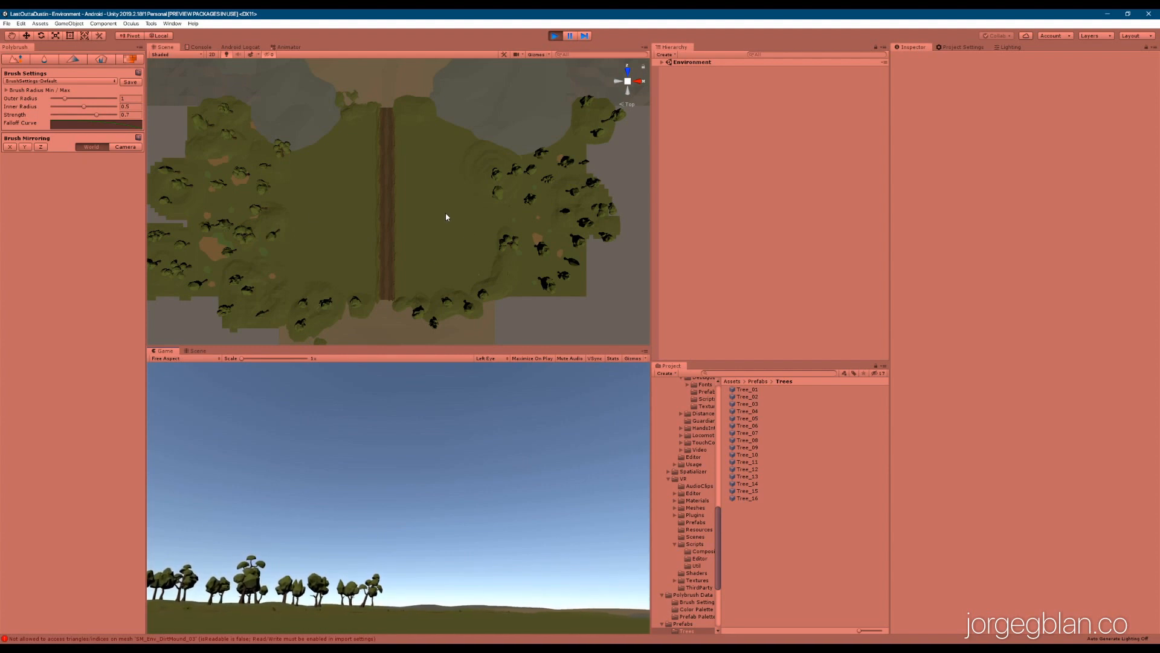
pyautogui.hotkey('ctrl', 'p')
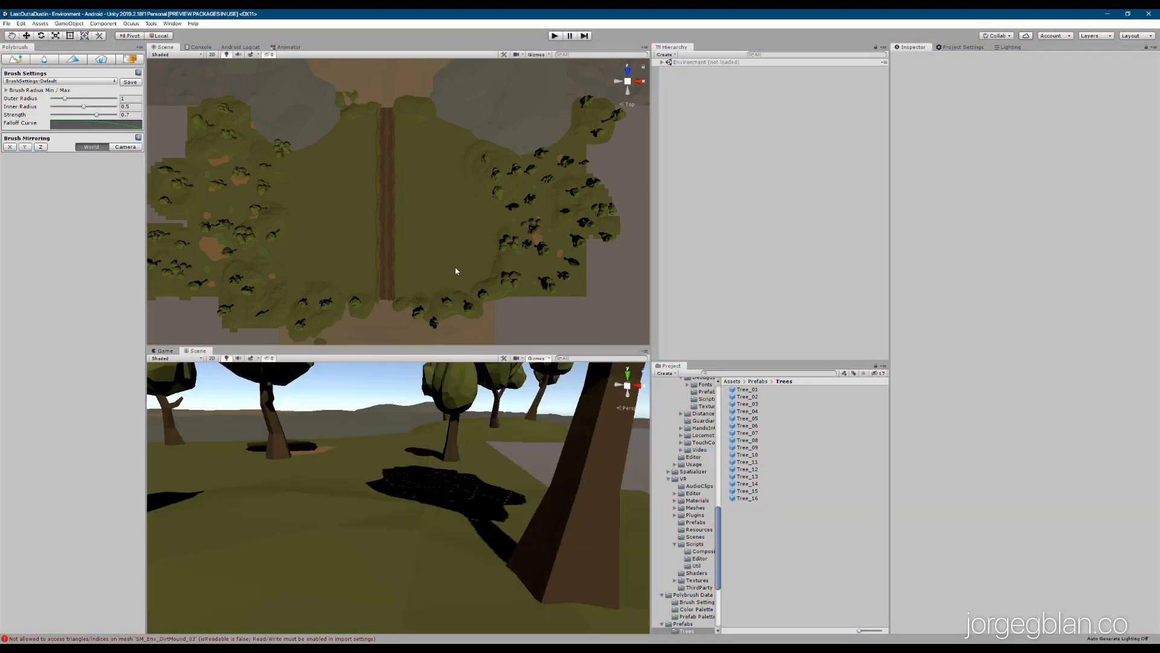
pyautogui.click(100, 59)
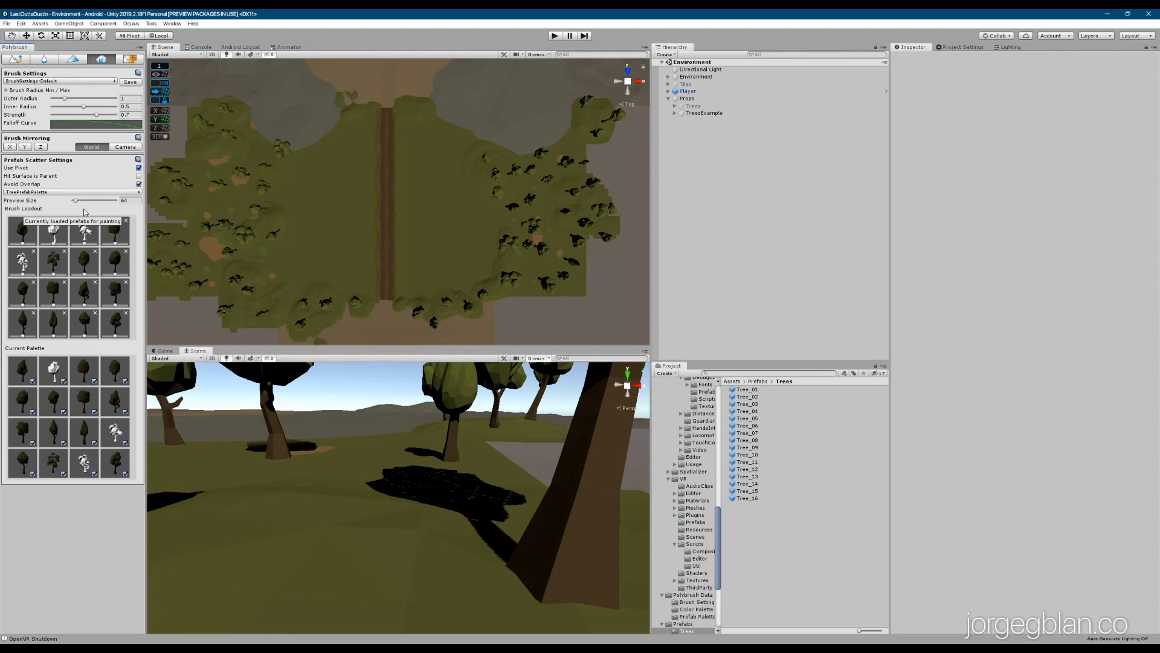